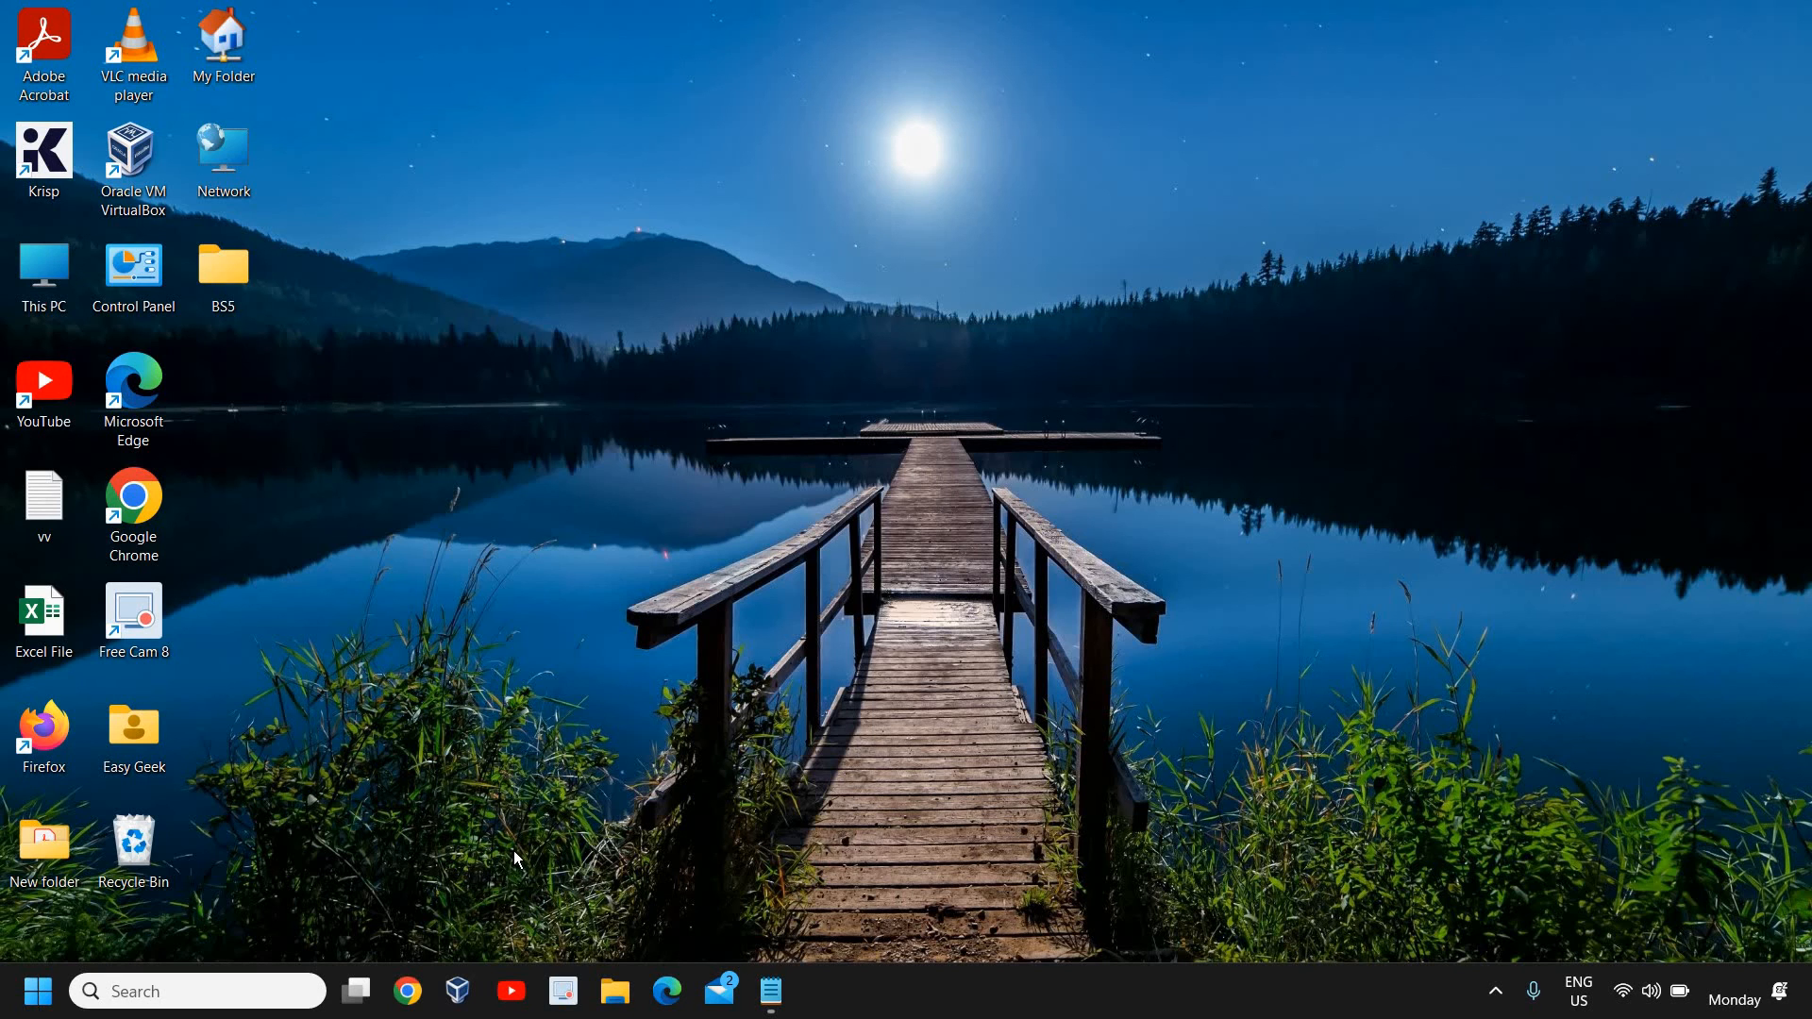
Launch Windows Settings from the Win+X menu and go to the Accessibility section.
right_click(34, 994)
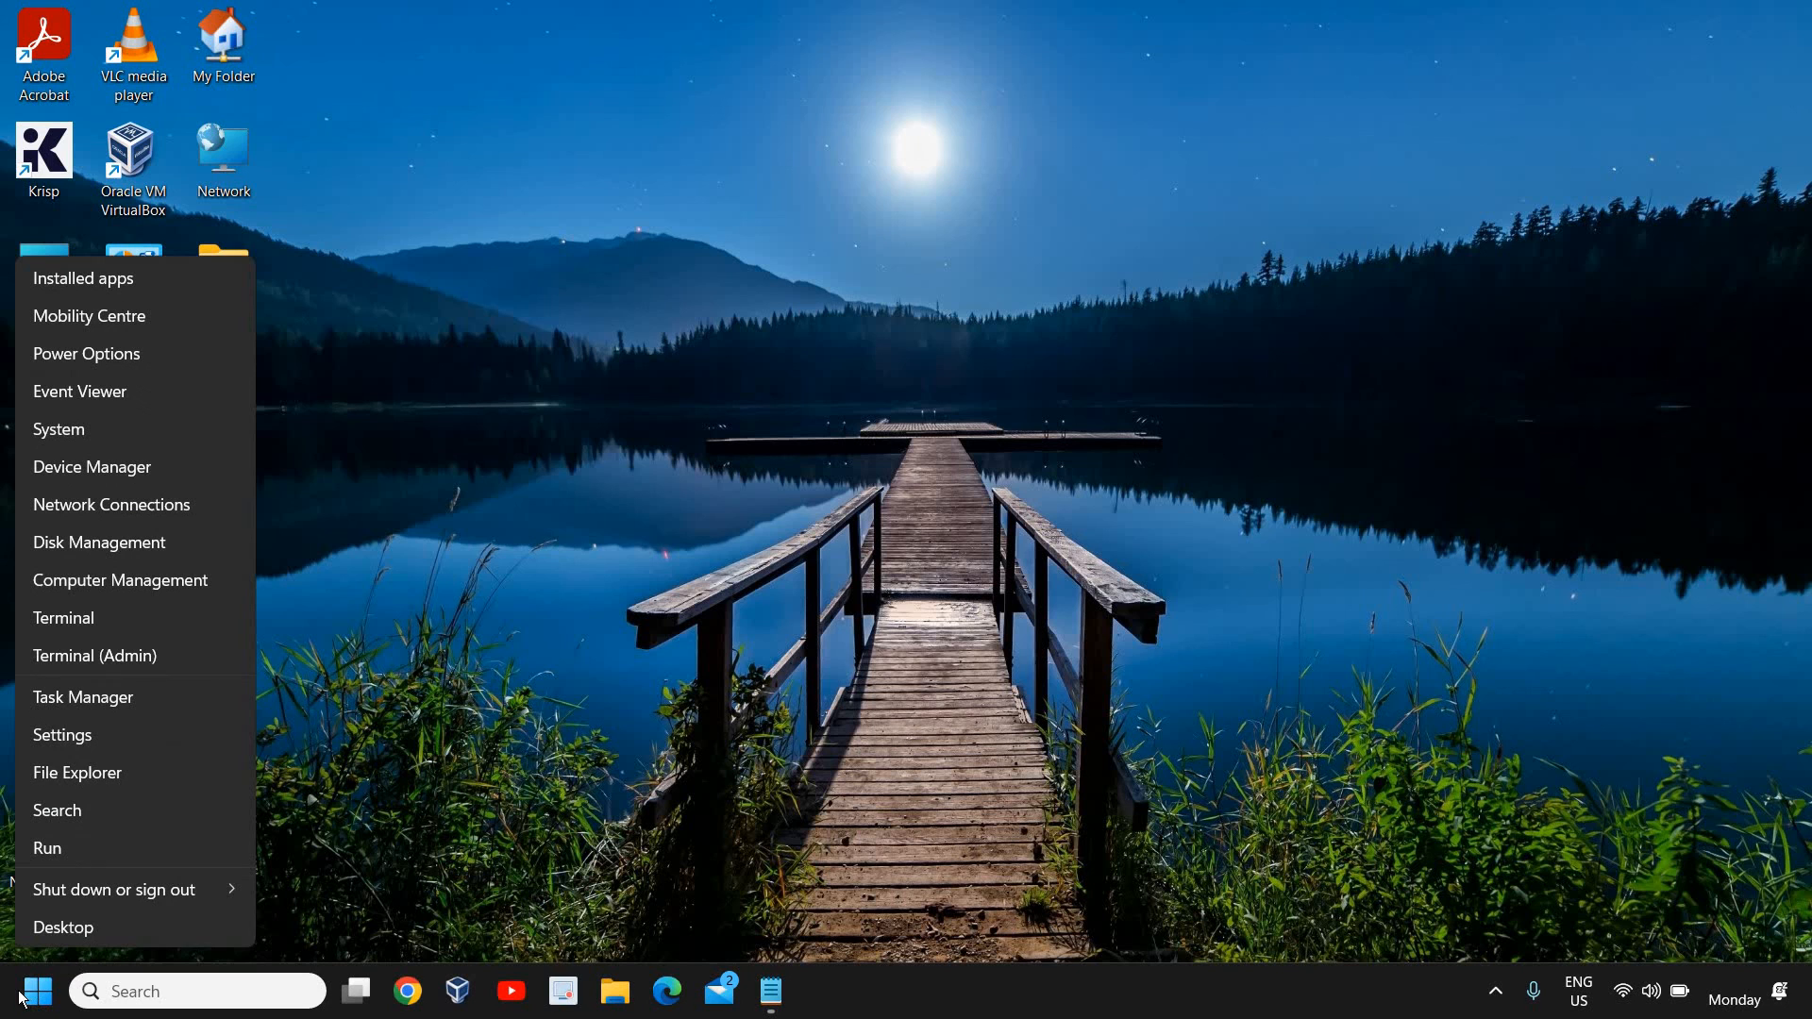
click(60, 734)
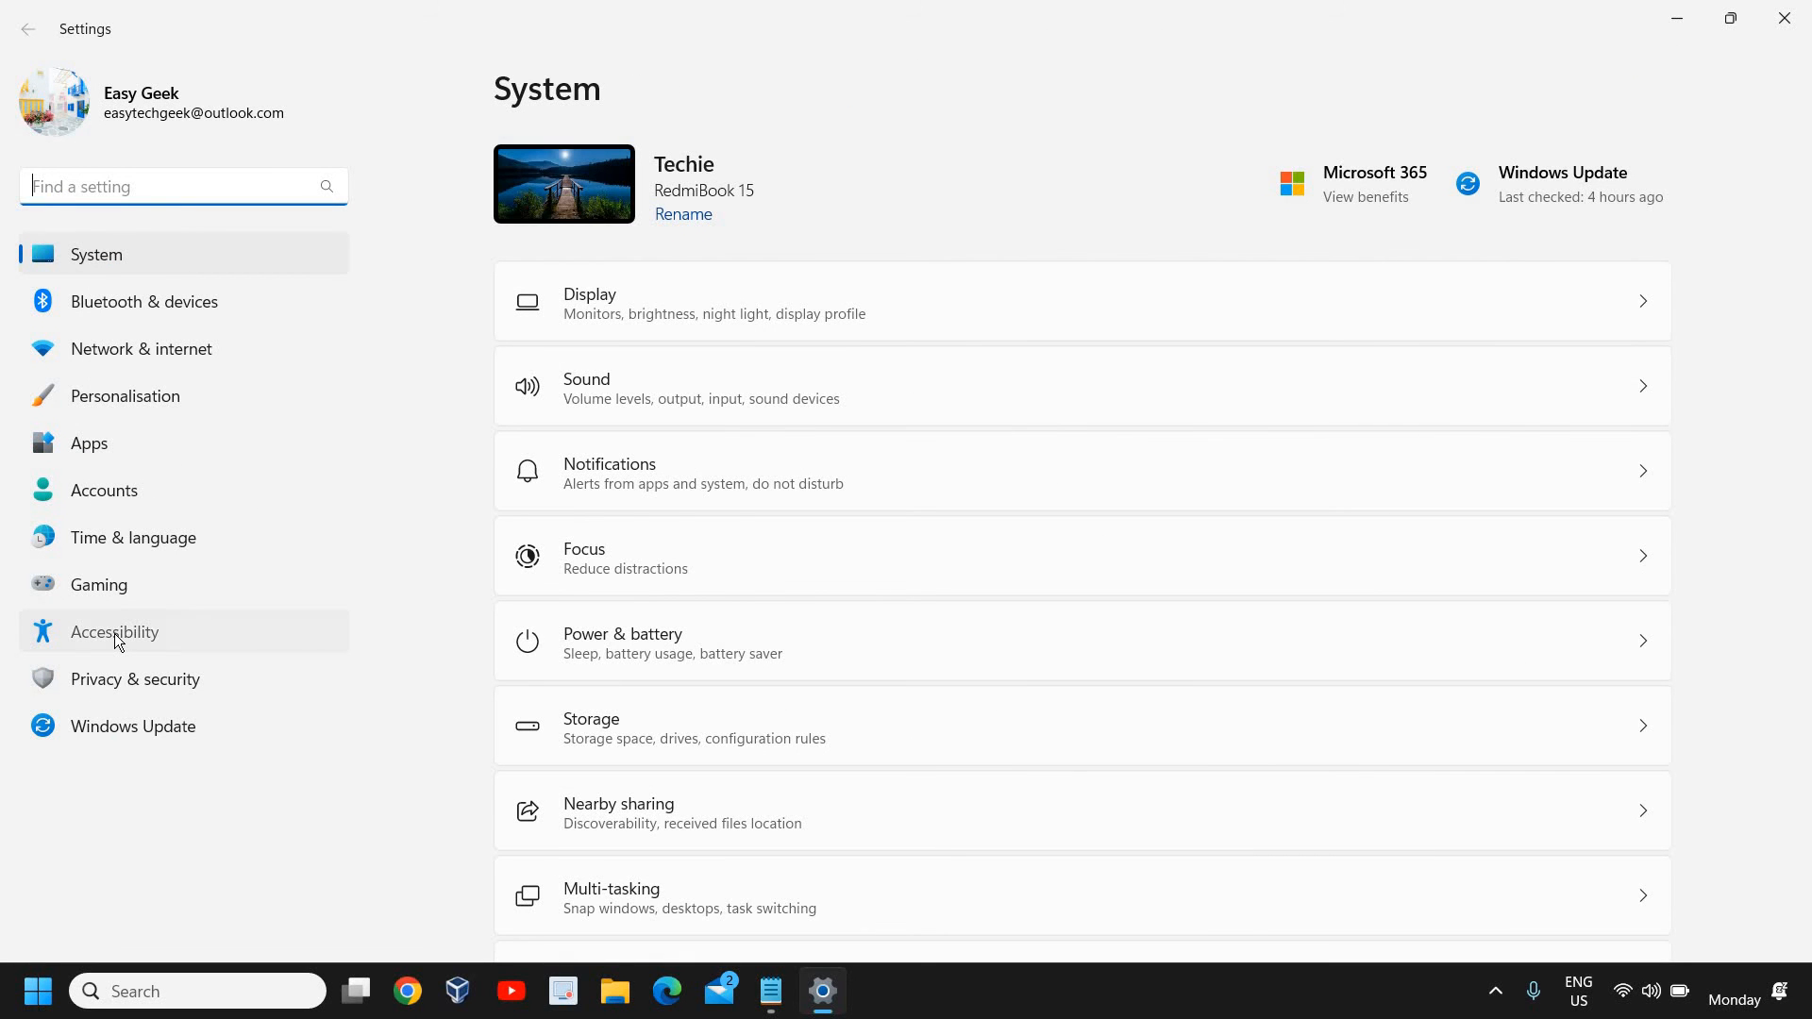
click(115, 632)
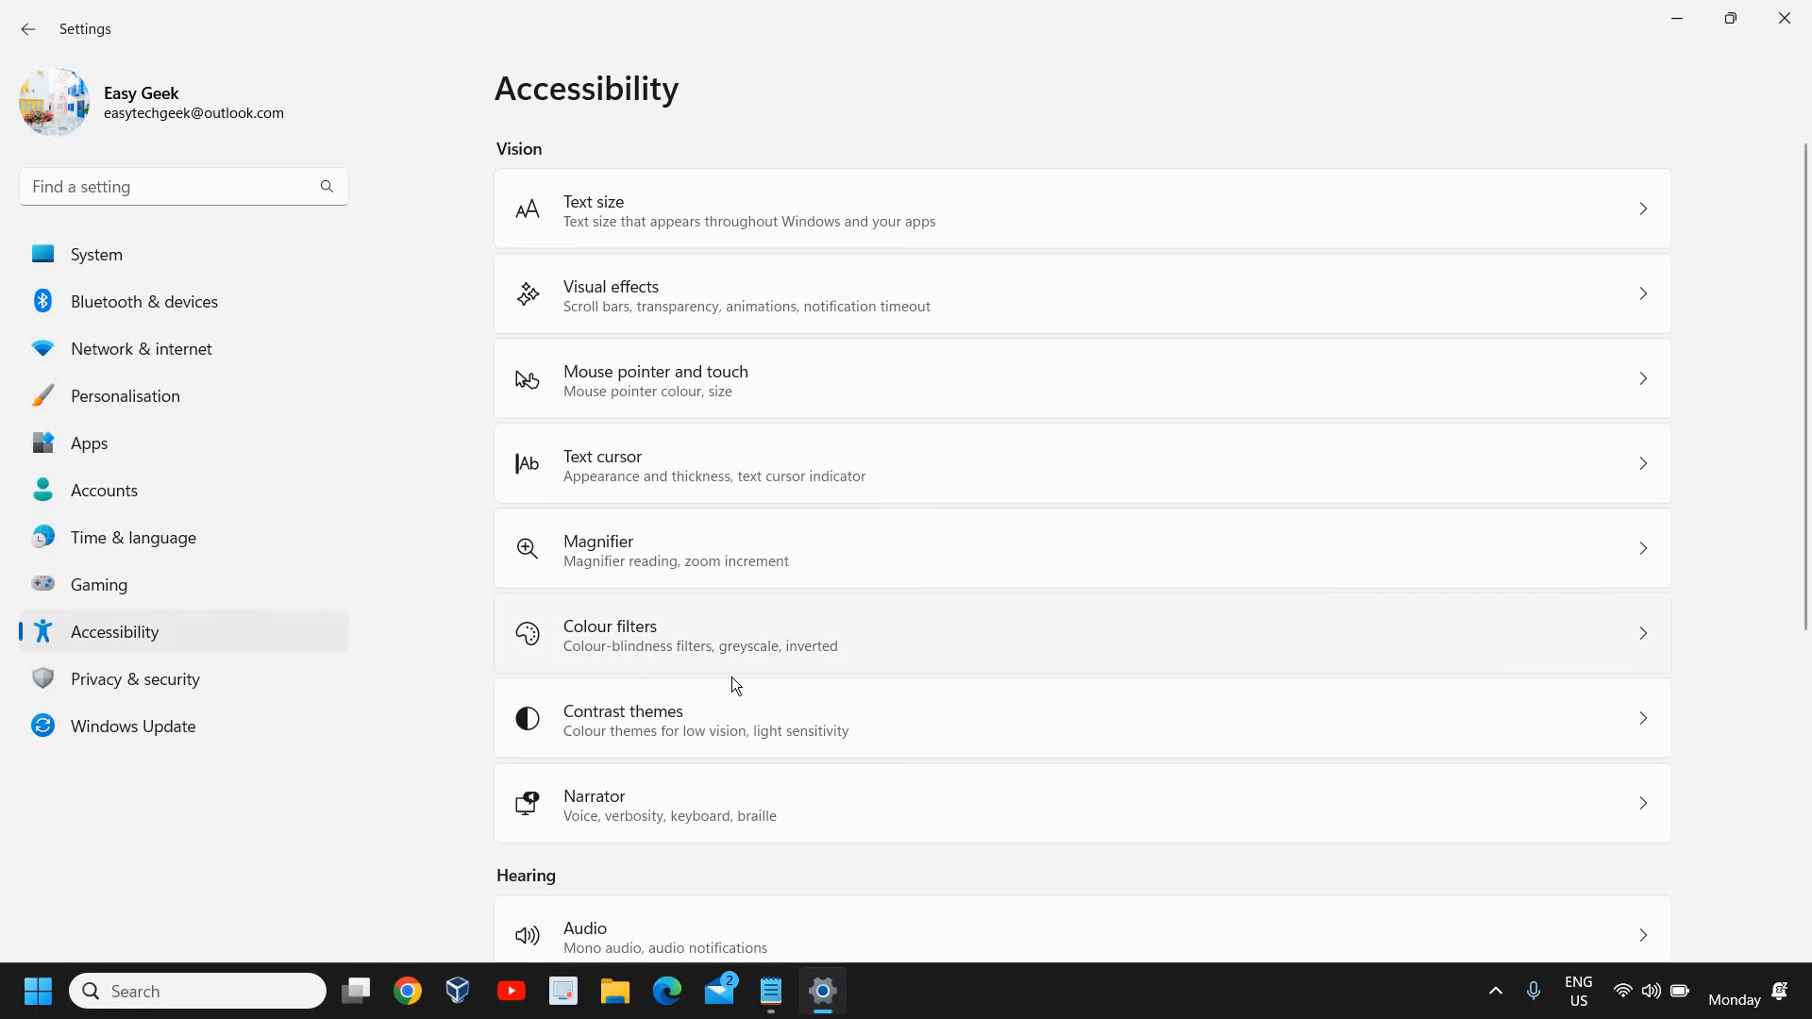
scroll(732, 678, down, 3)
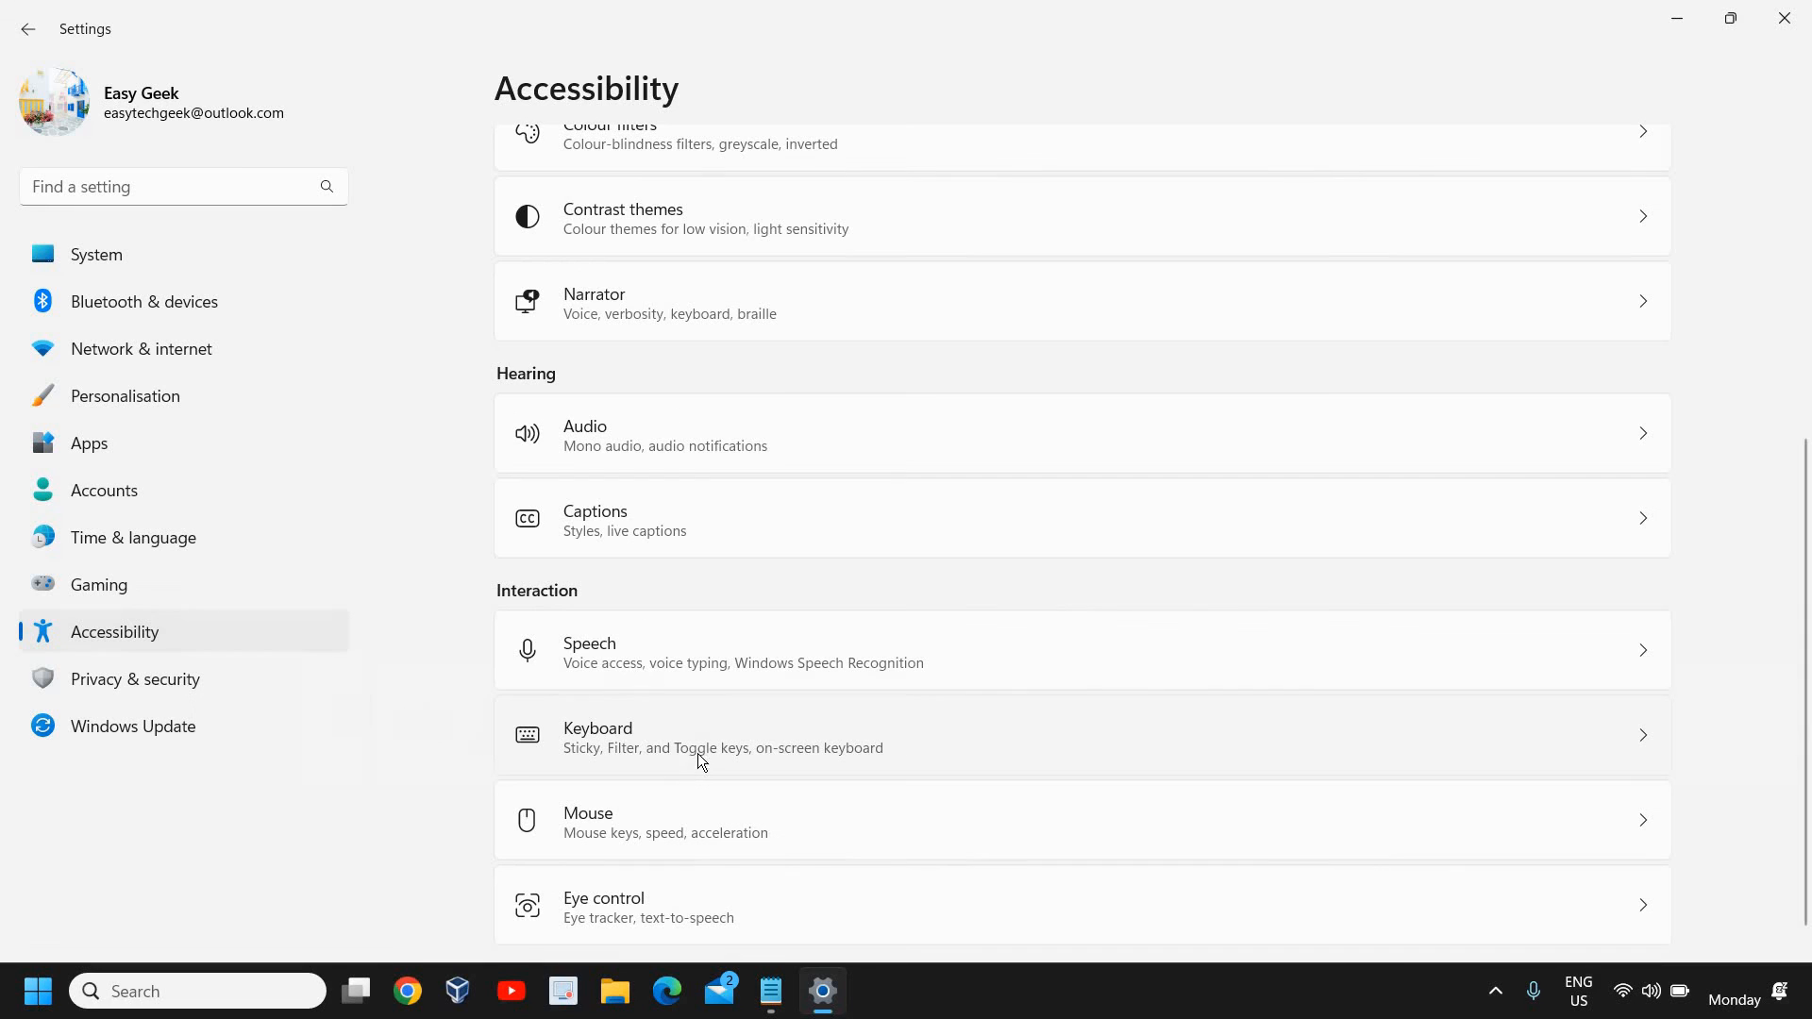
View the keyboard accessibility options (Sticky, Filter, Toggle keys off), then close Settings.
click(621, 751)
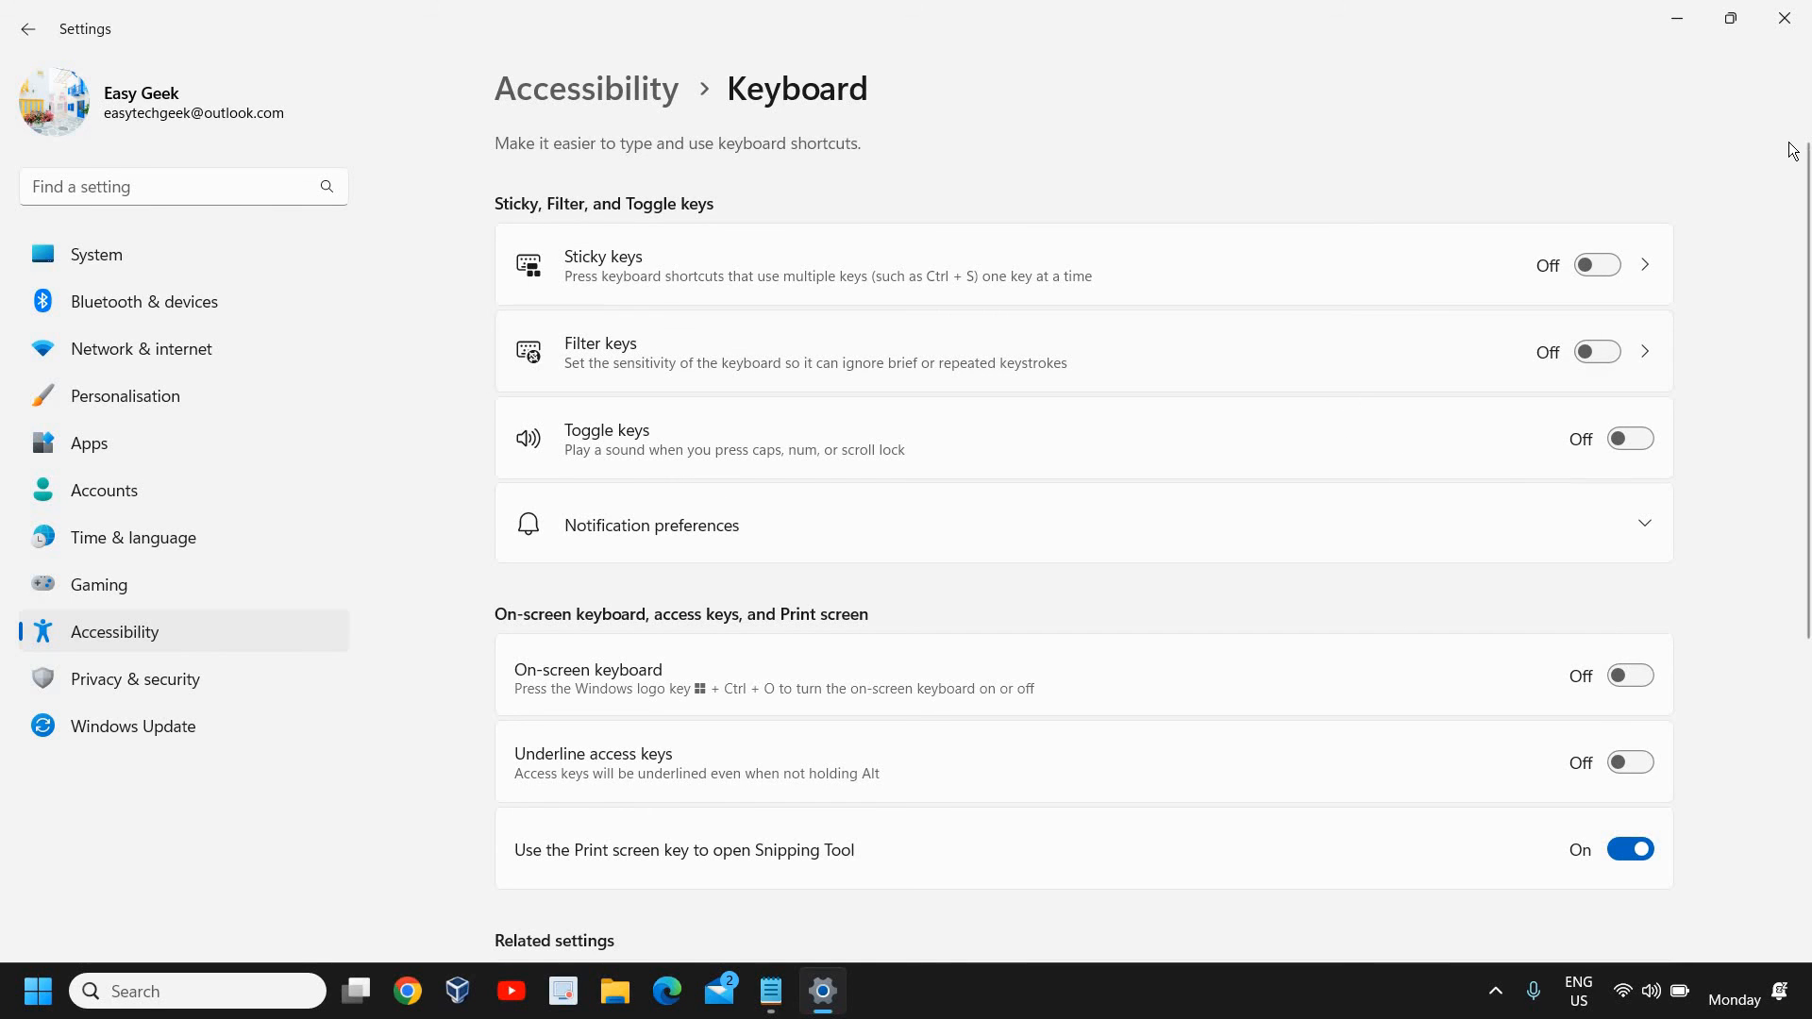
click(1784, 18)
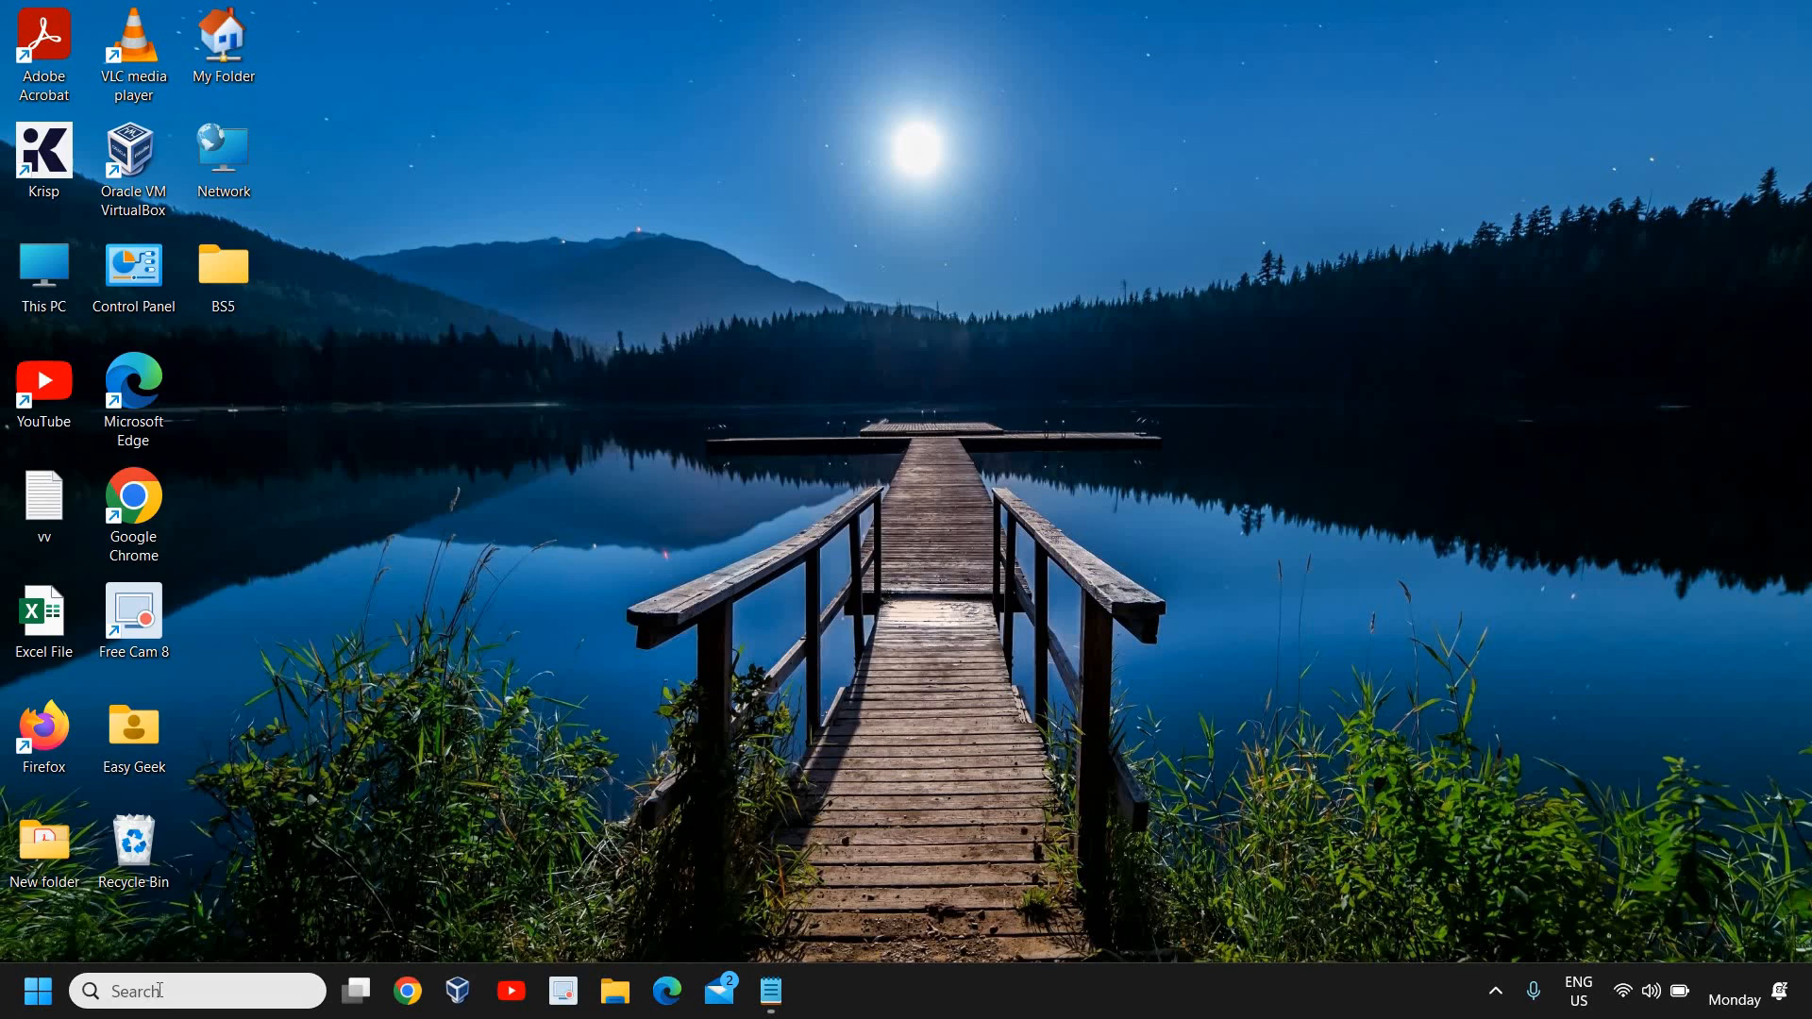
Launch Control Panel via the taskbar search for 'control'.
click(159, 991)
text(con)
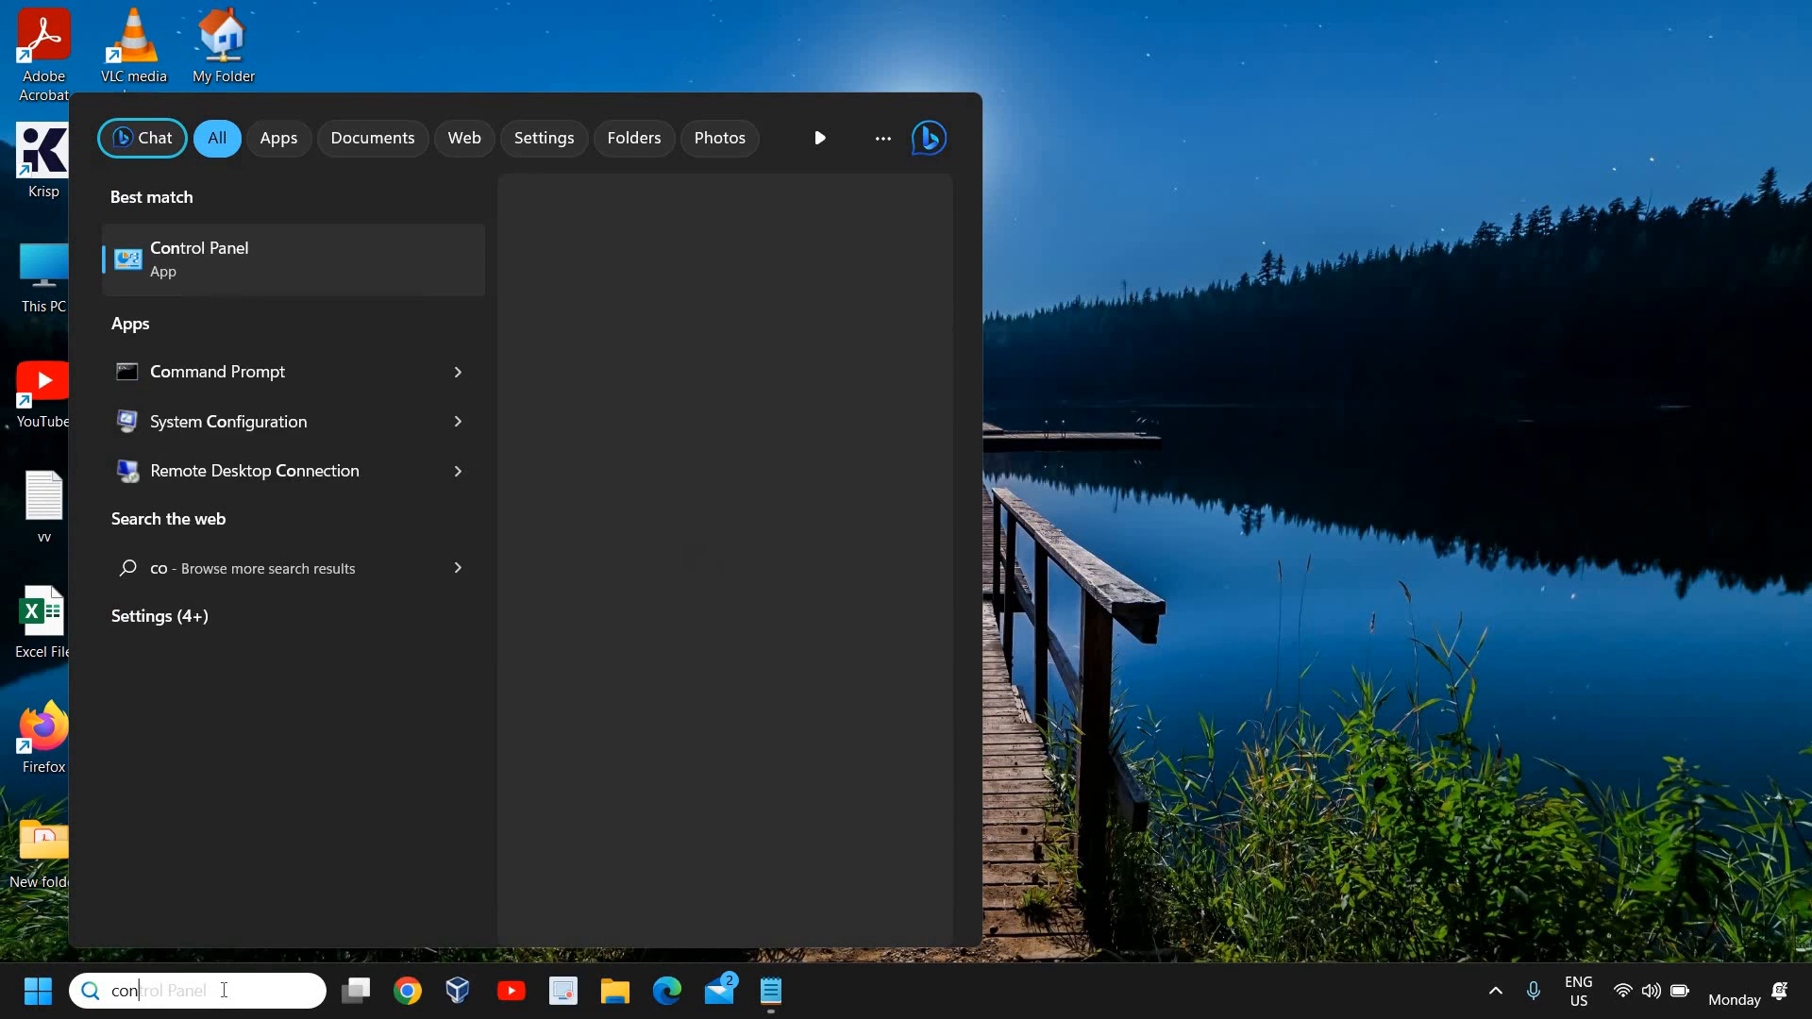
text(tr)
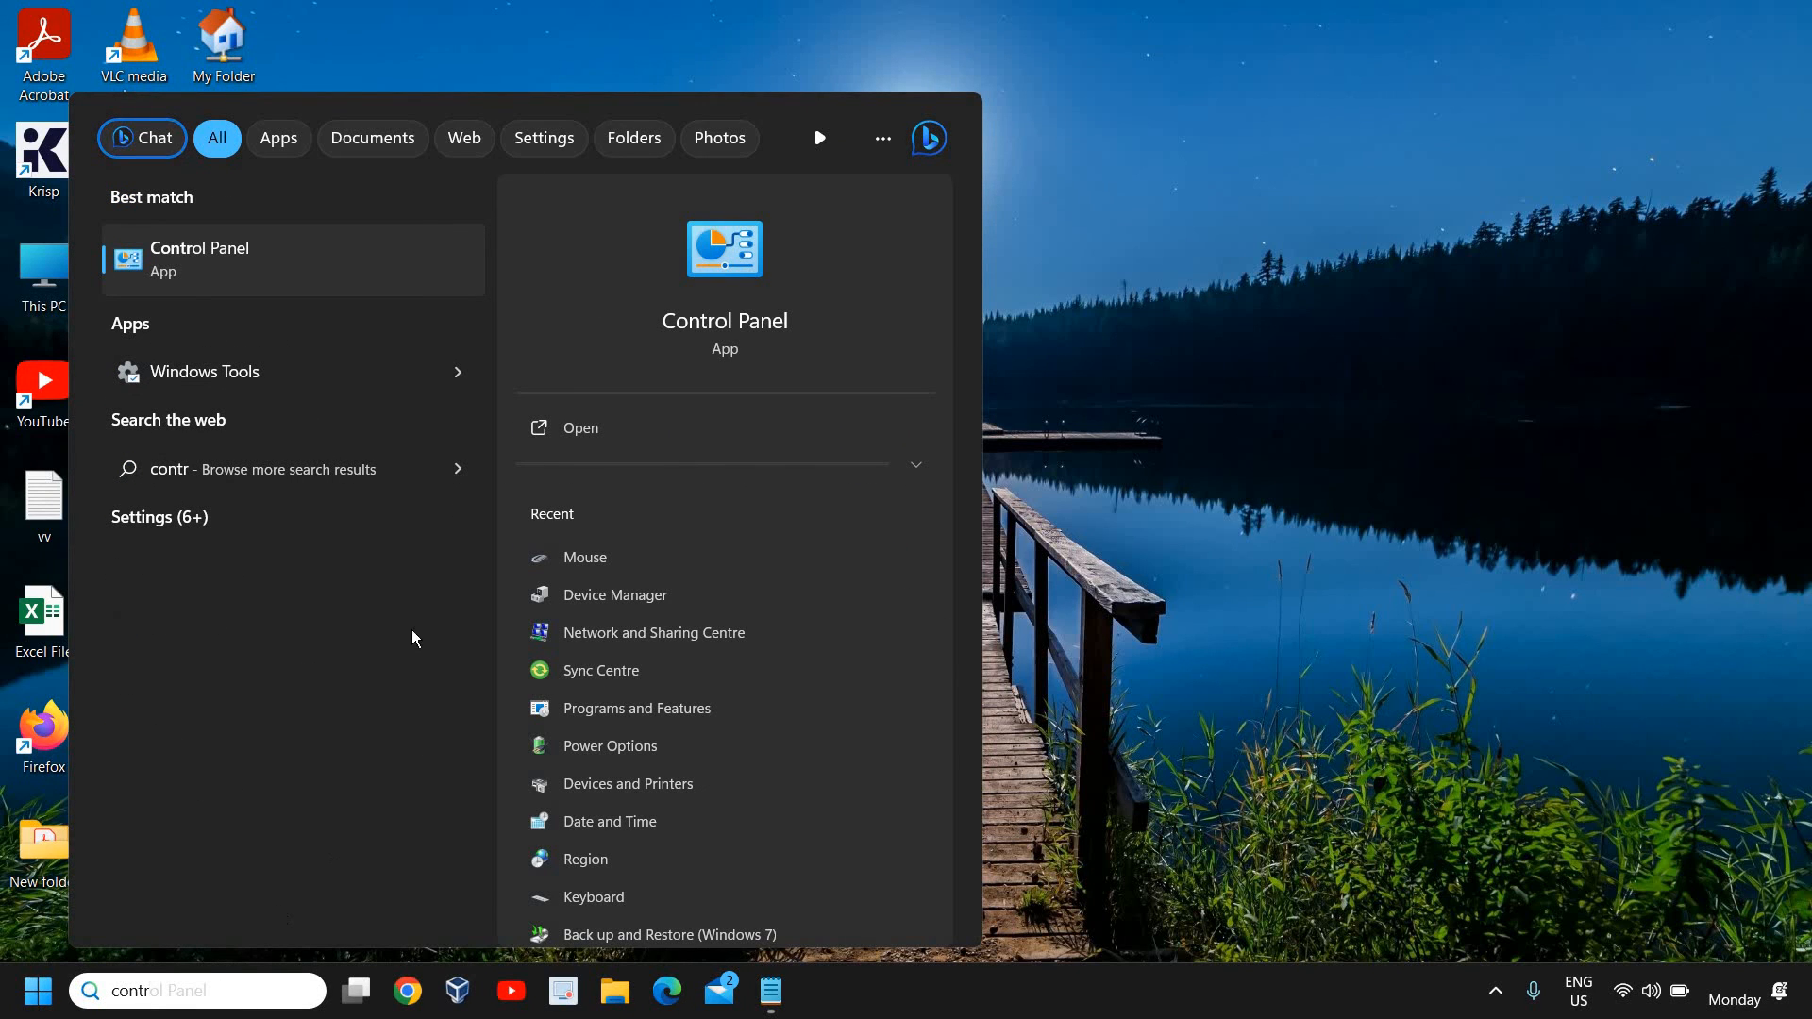
click(187, 271)
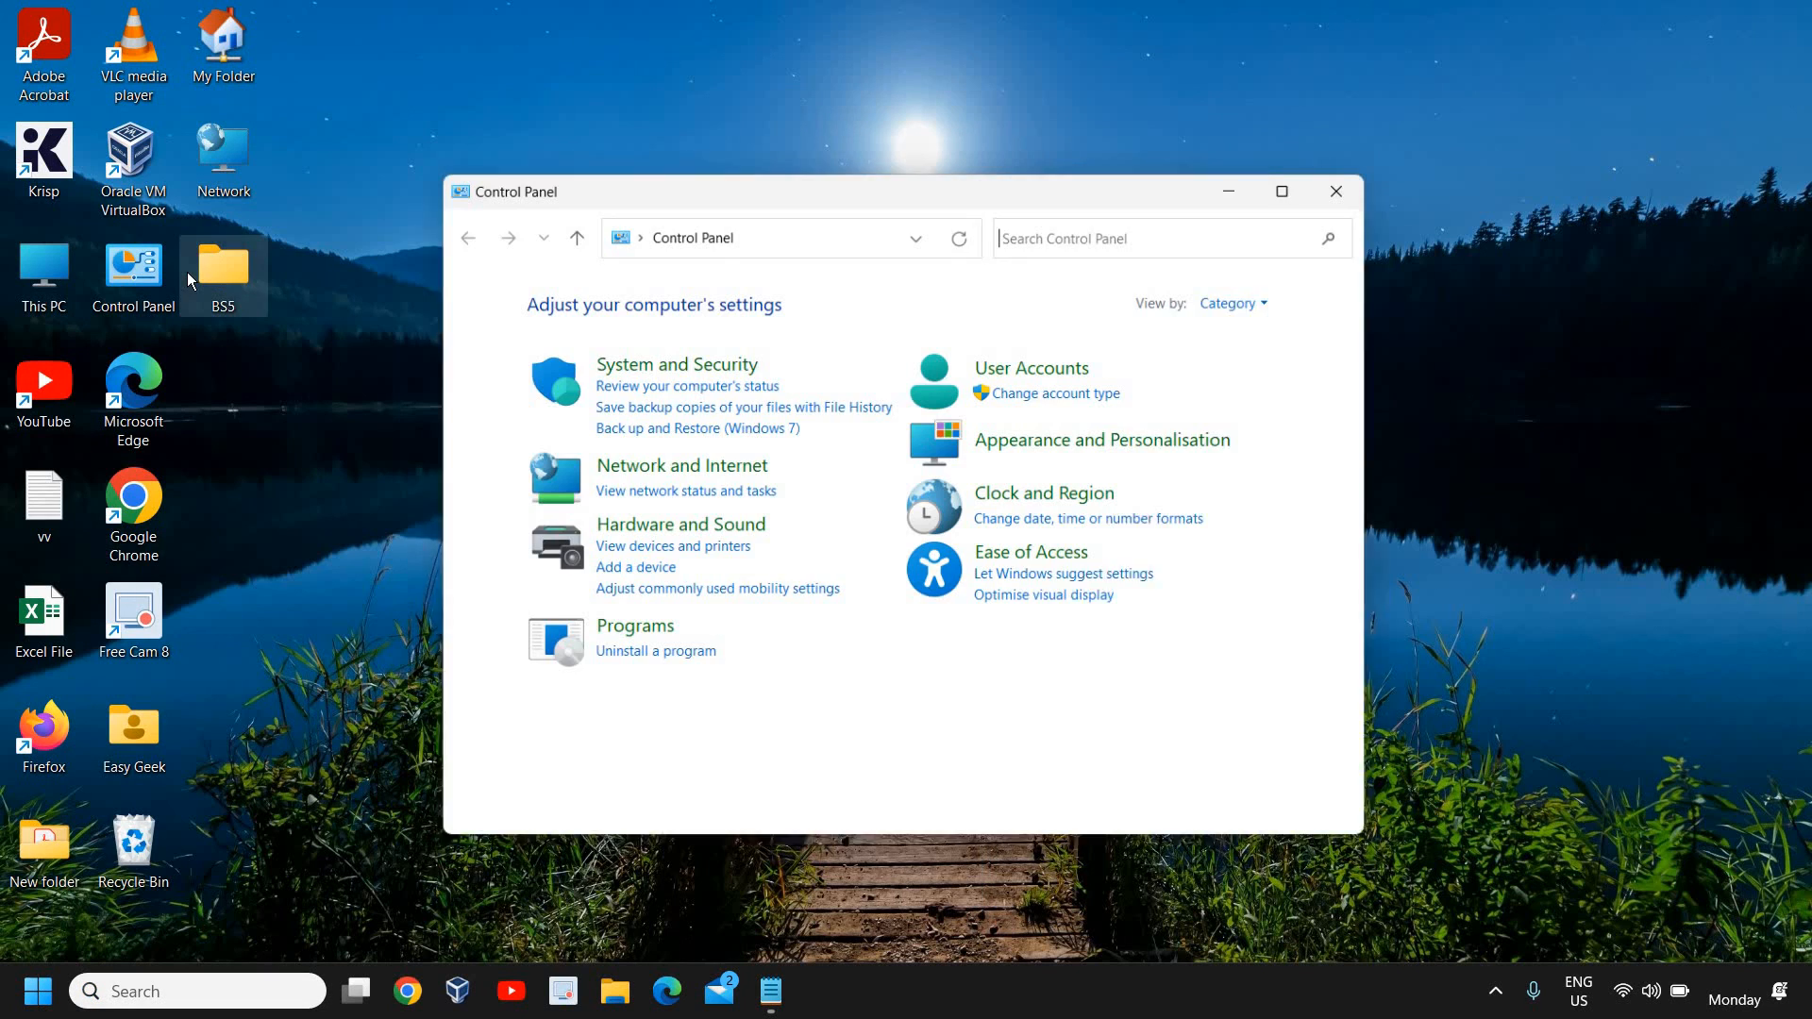
Switch Control Panel's View by to Large icons and back to Category view.
click(1245, 298)
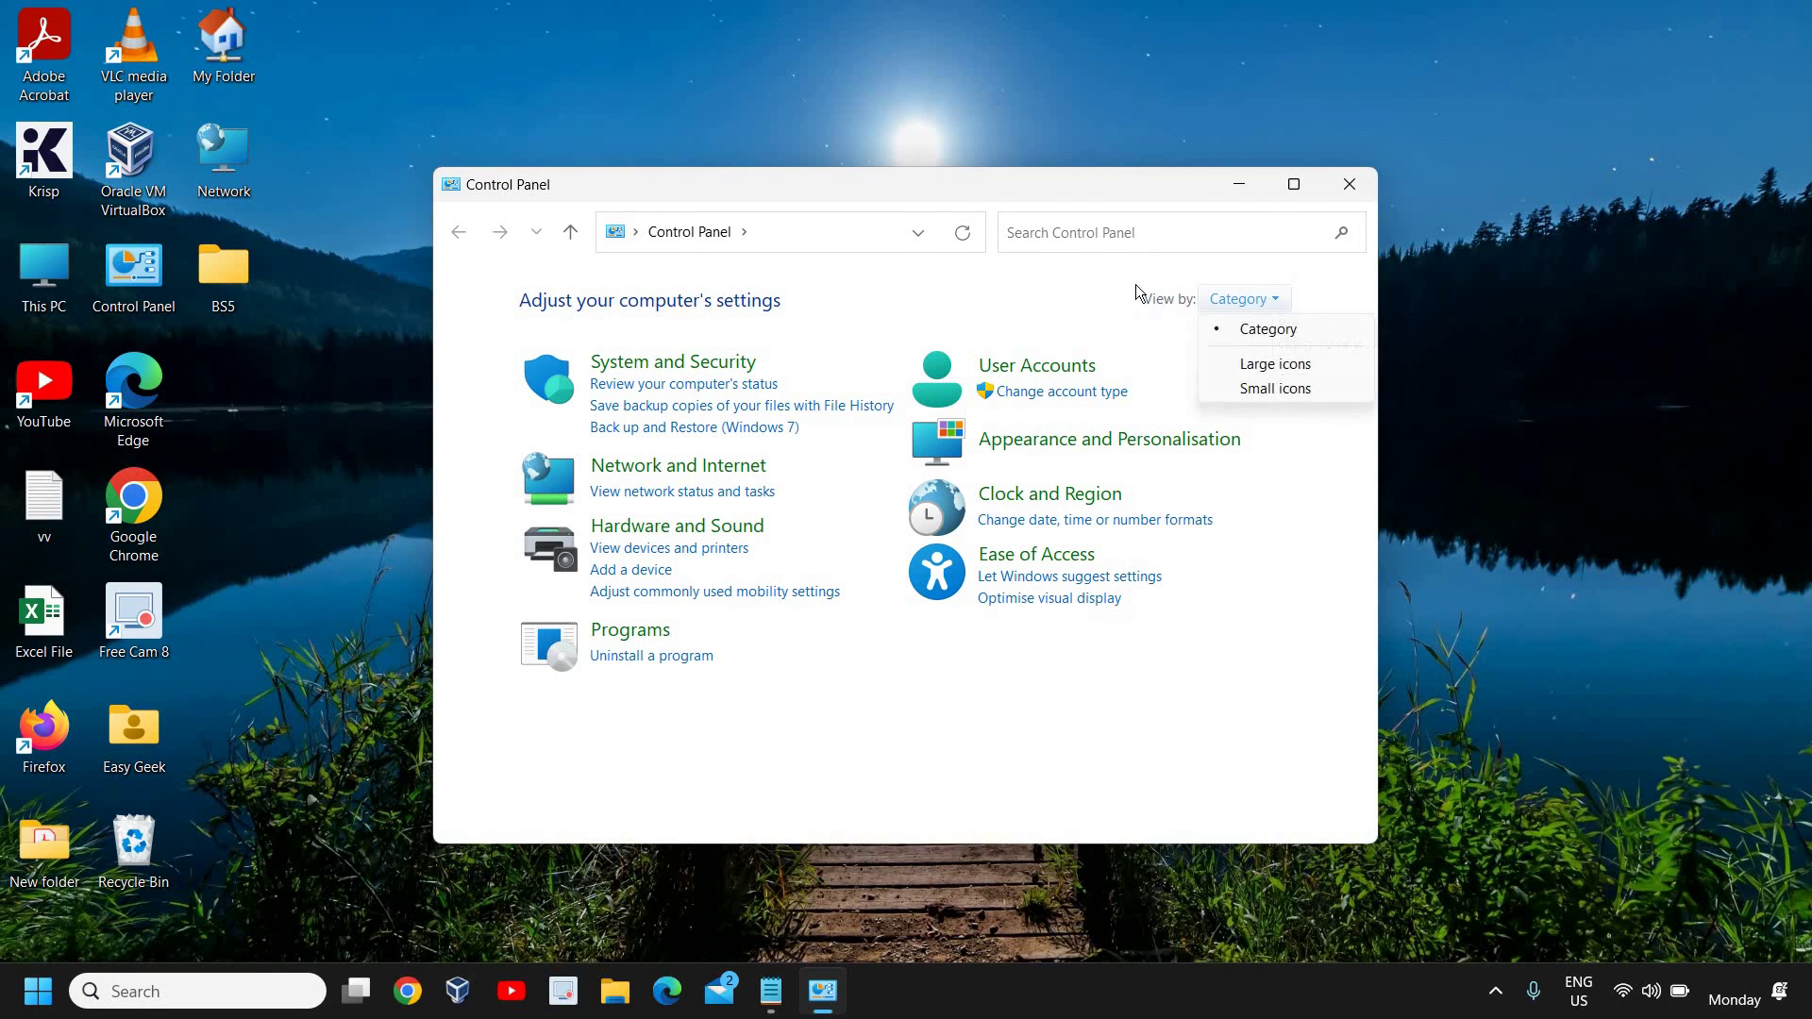
click(1246, 300)
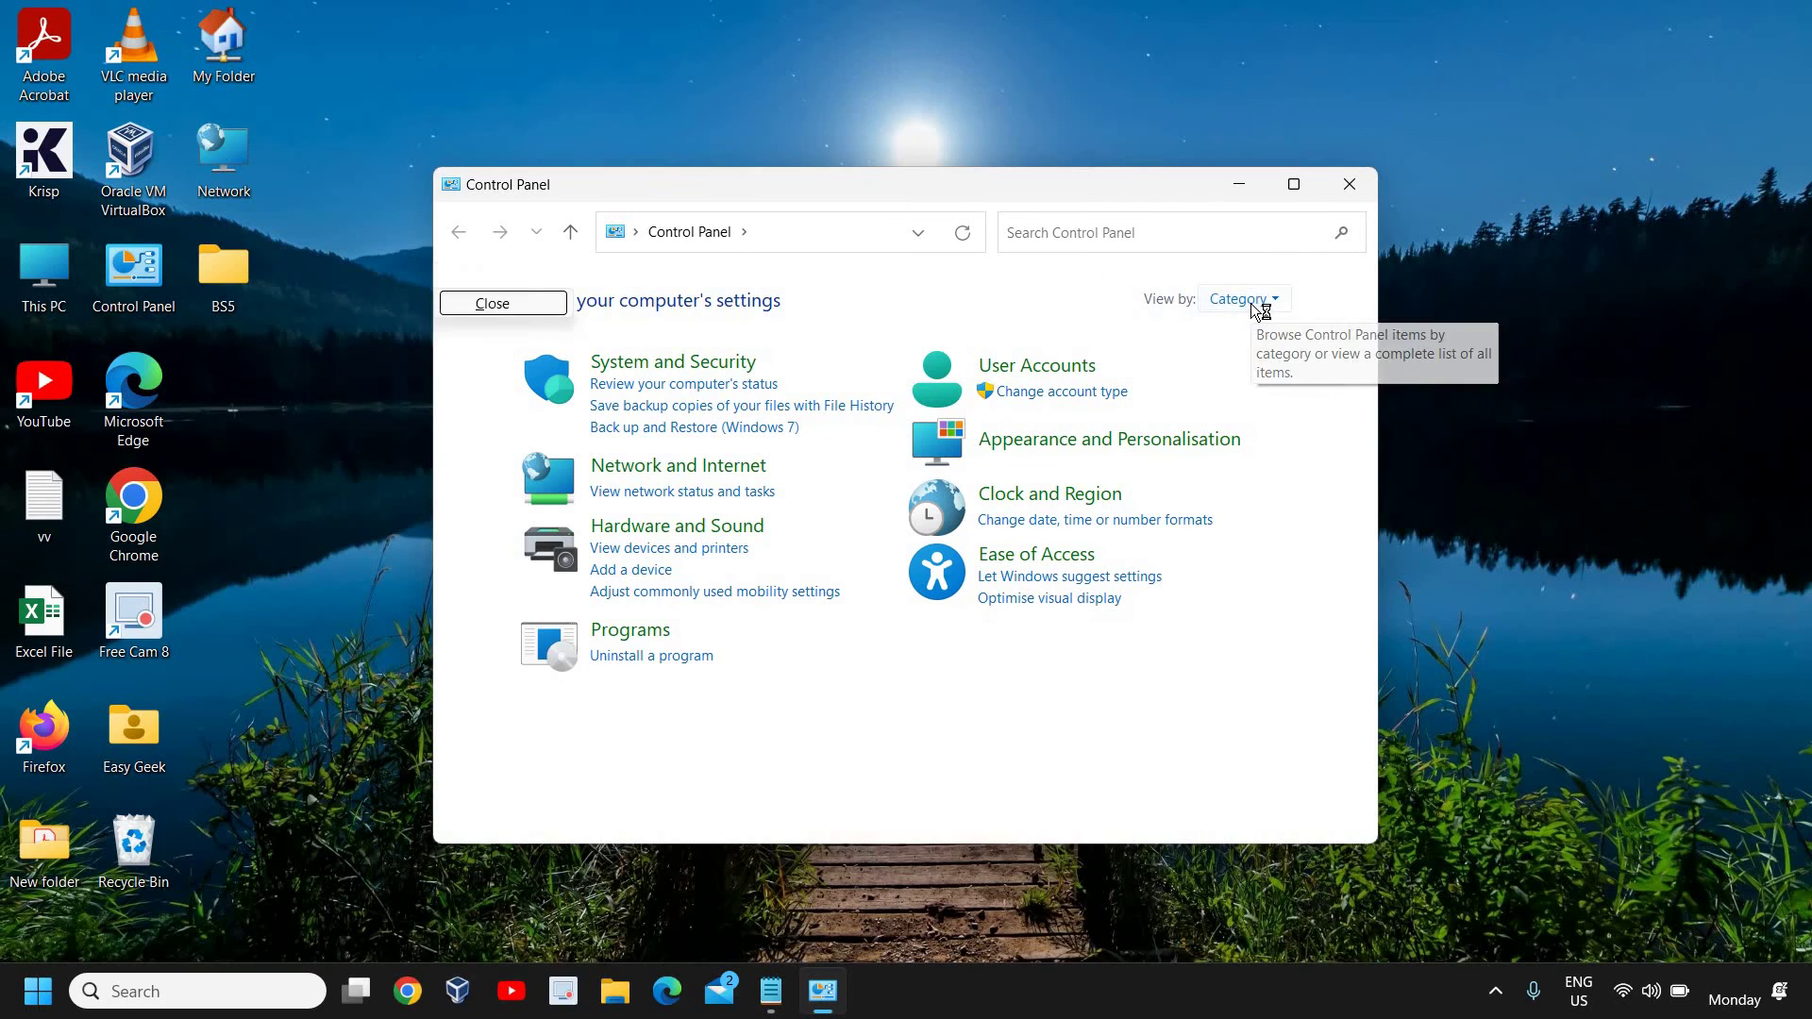
click(1253, 301)
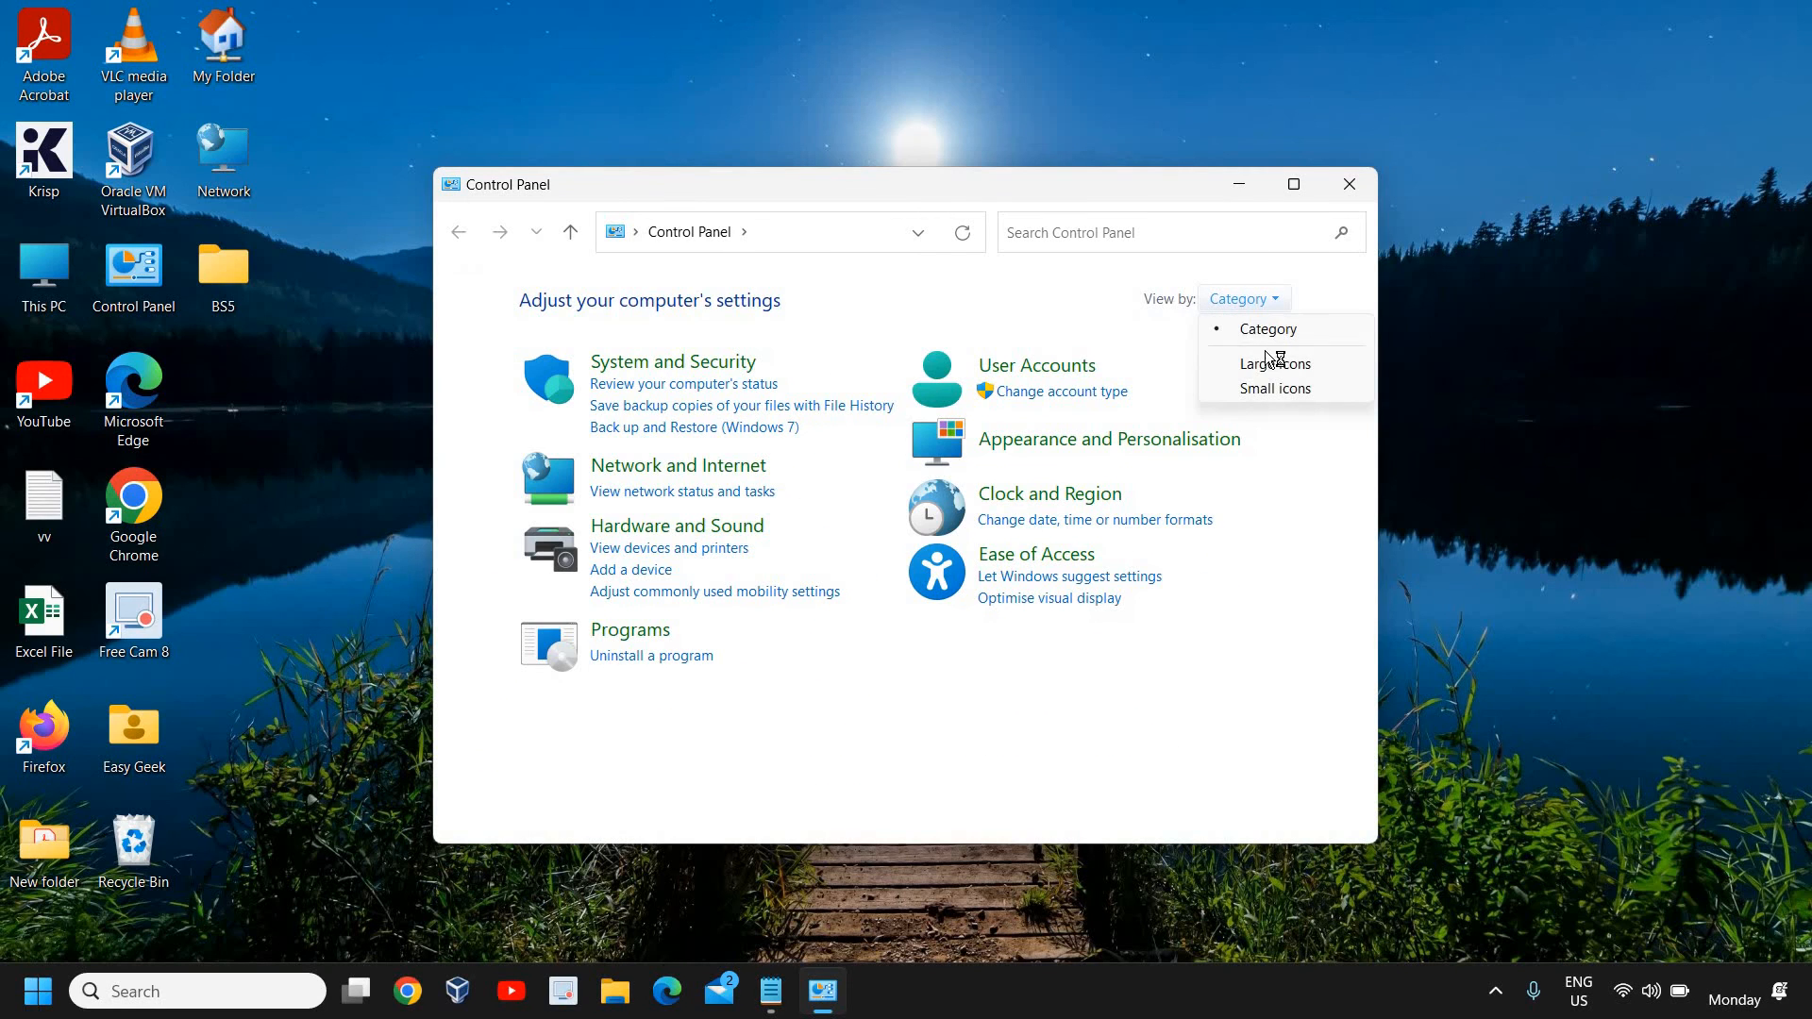
click(1278, 361)
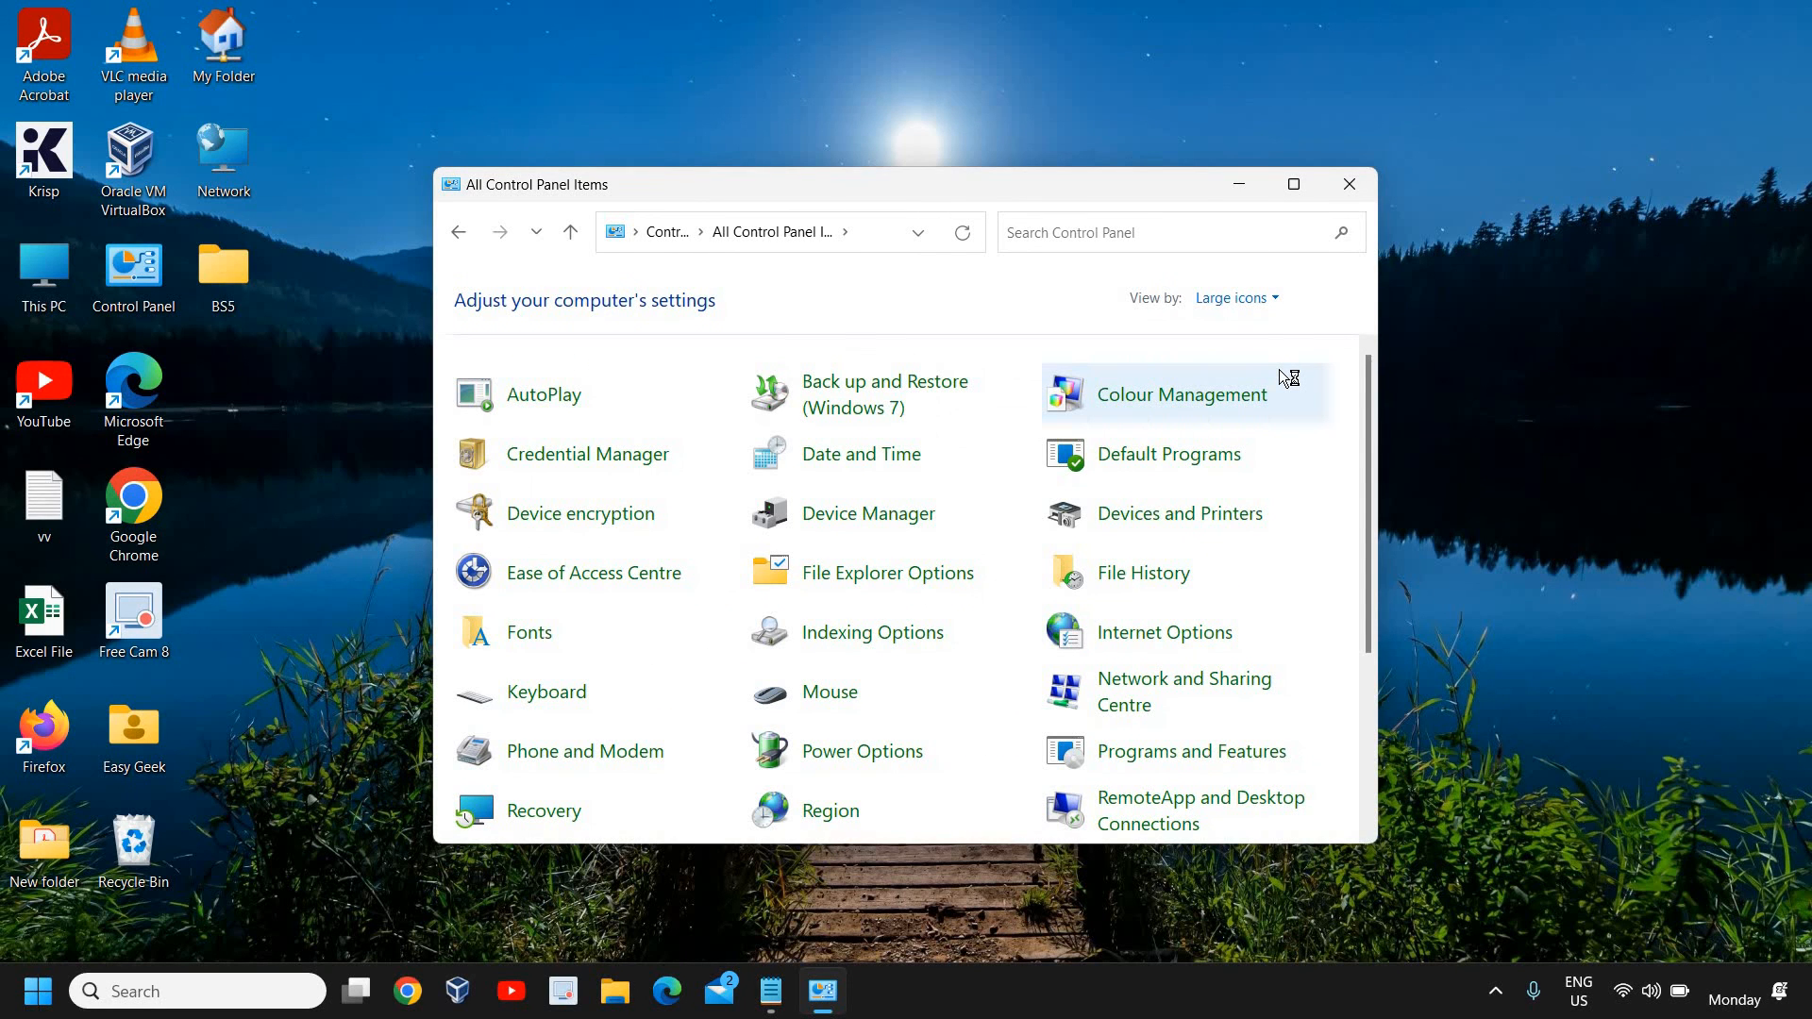
click(1252, 301)
click(1254, 330)
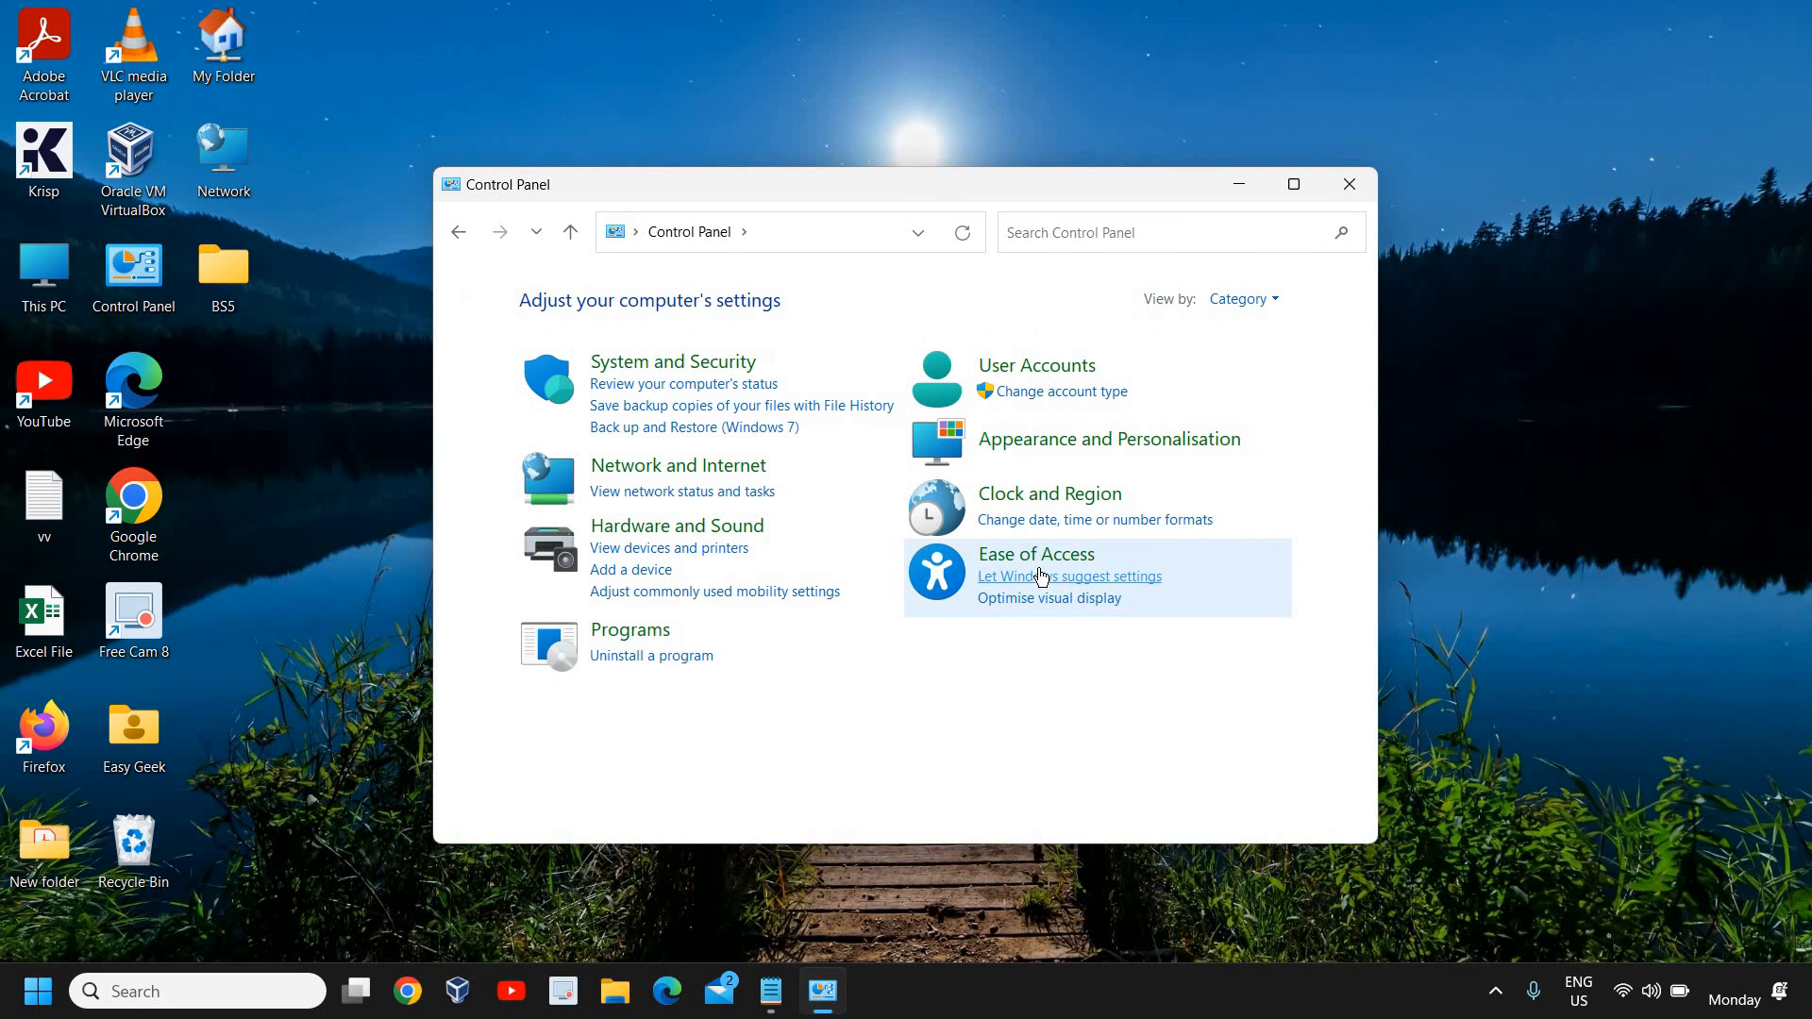
Enter the Ease of Access category, maximize the window, and go into Ease of Access Centre.
click(1042, 554)
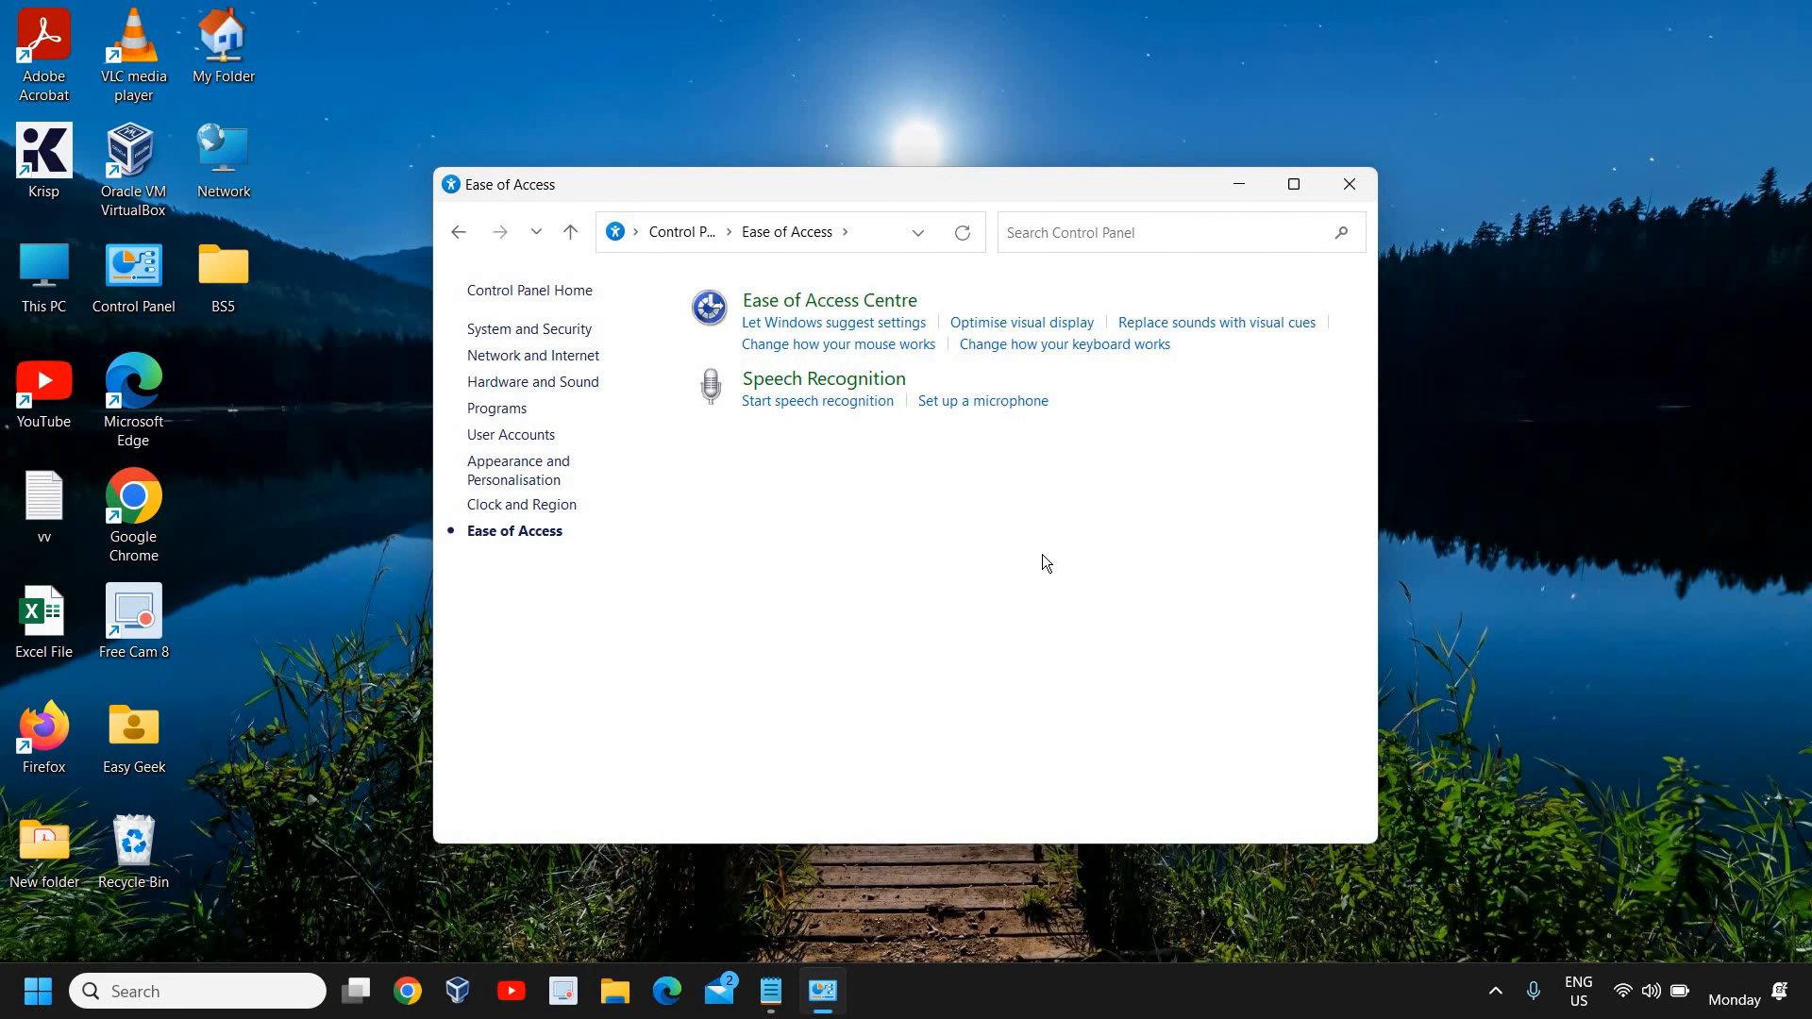
click(1292, 185)
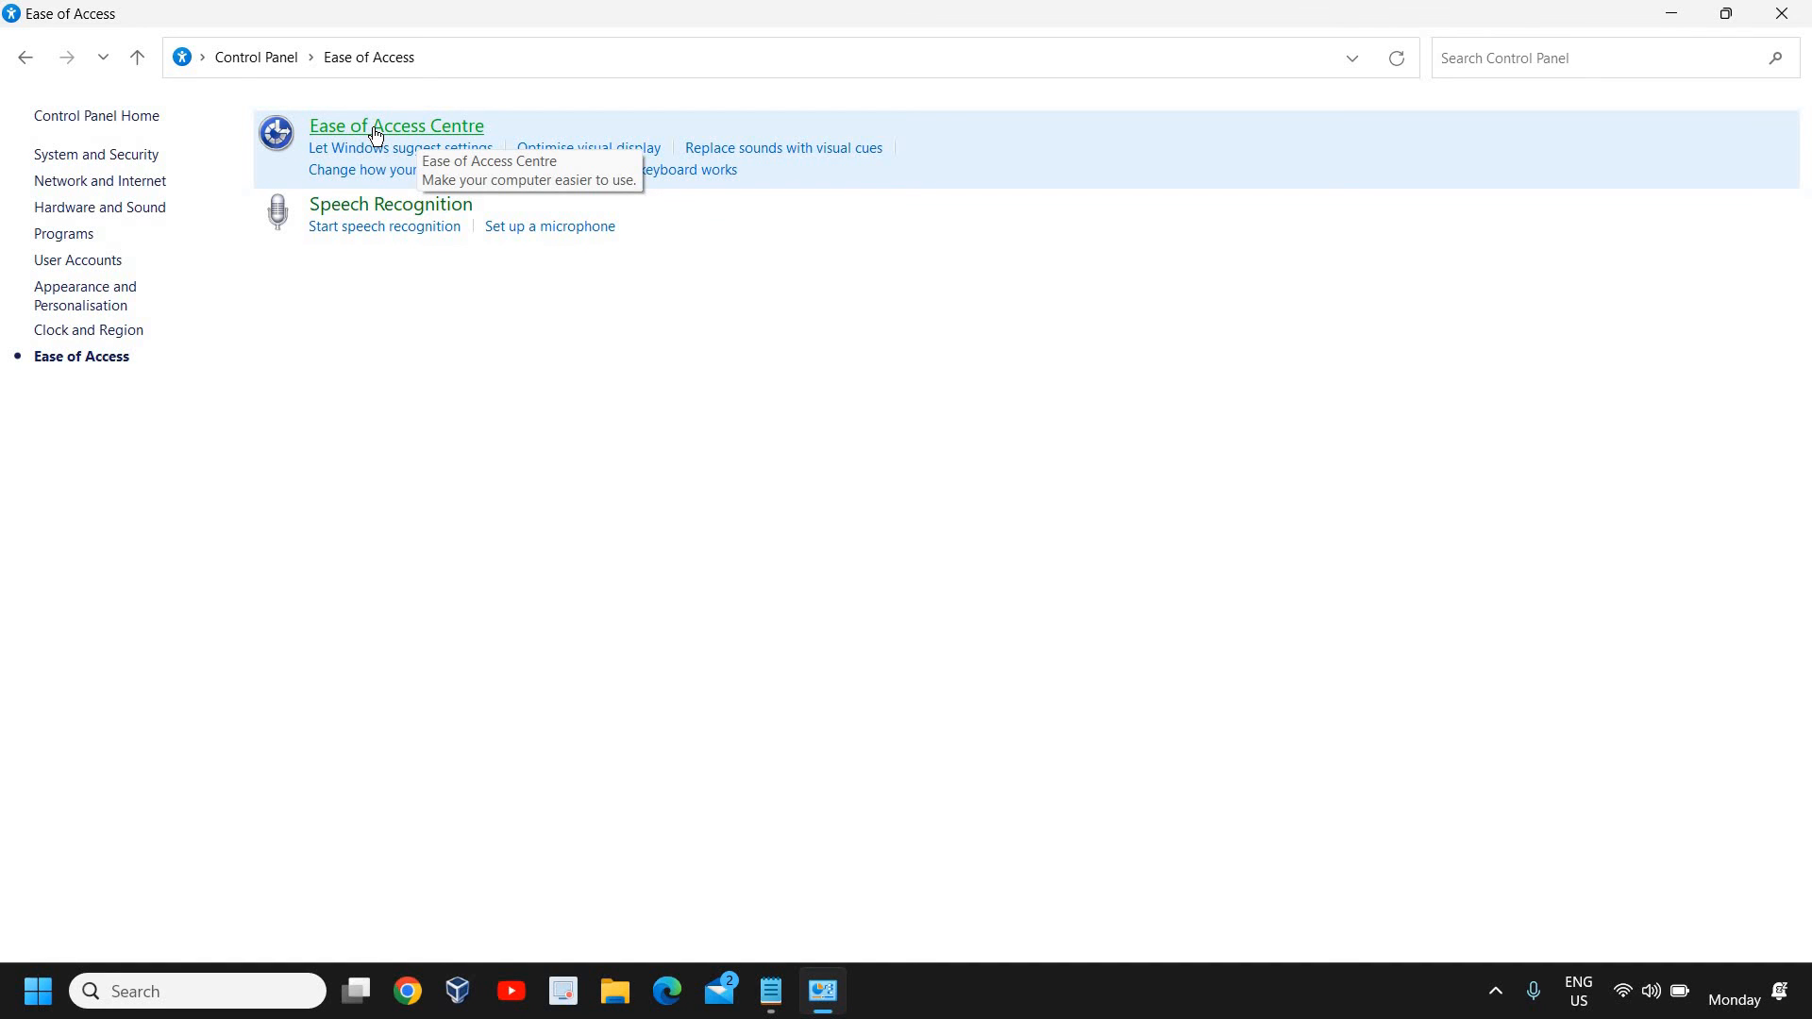
click(376, 131)
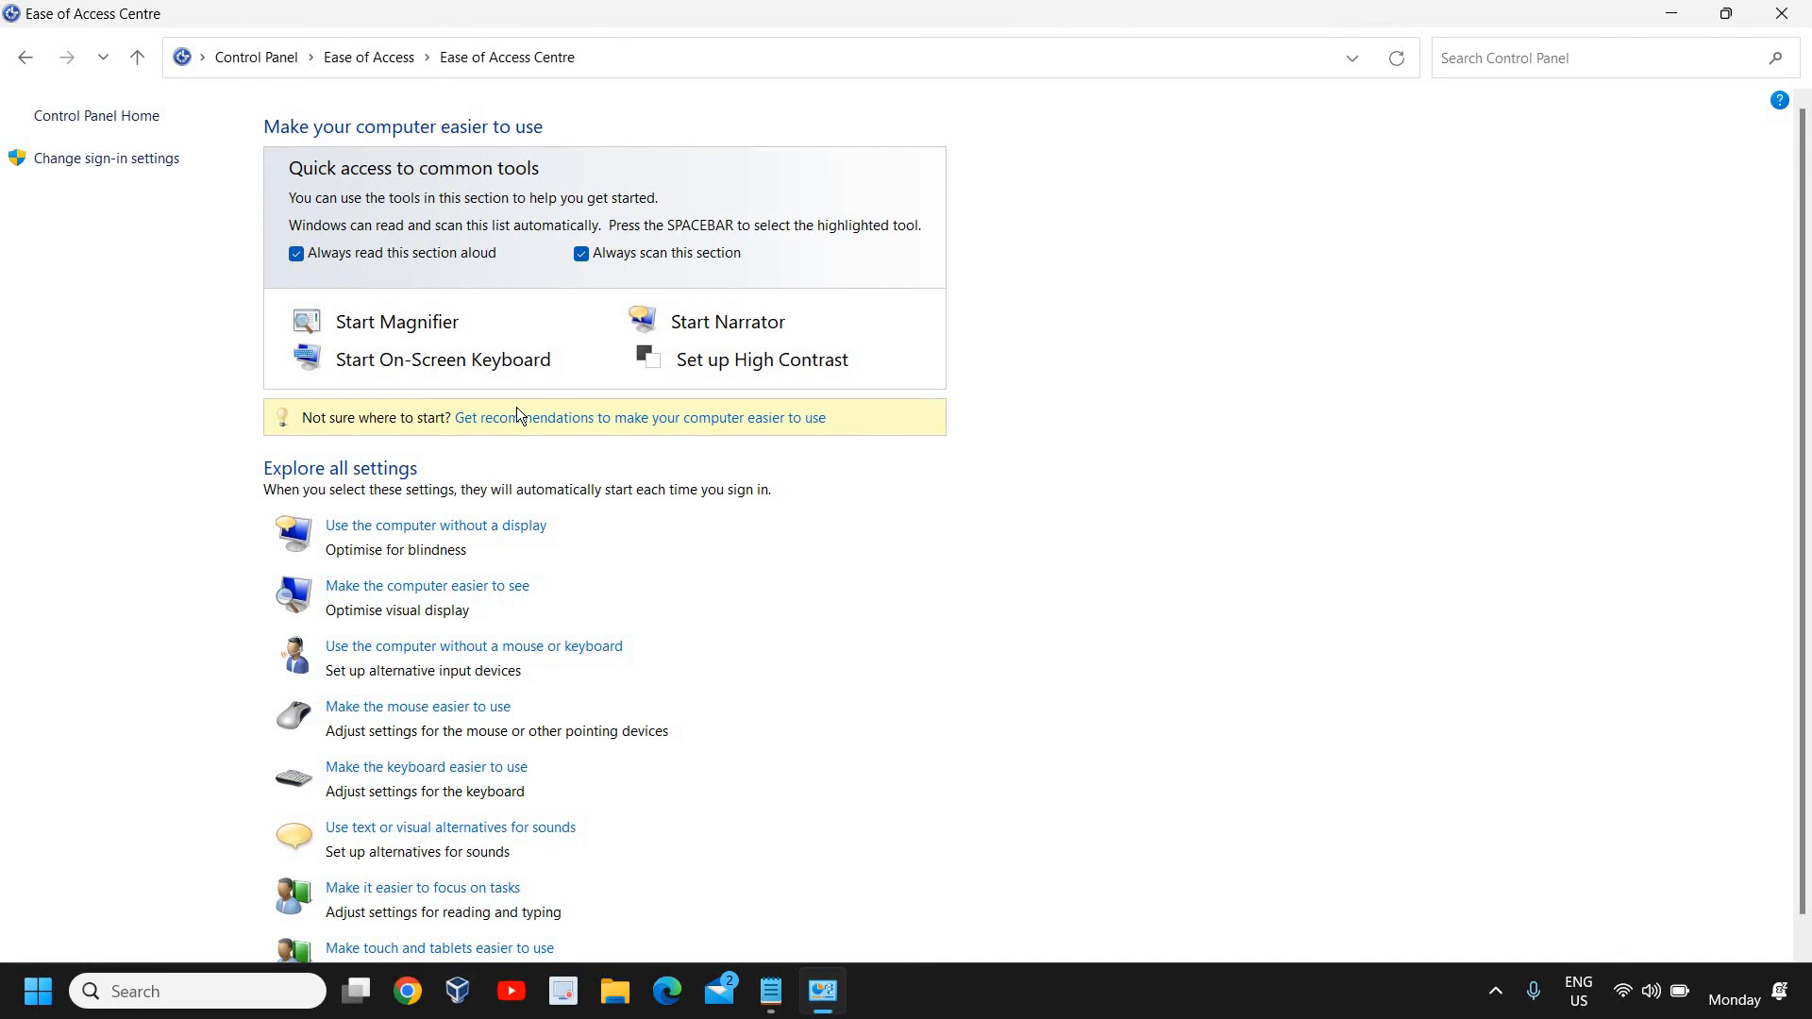
scroll(691, 612, down, 1)
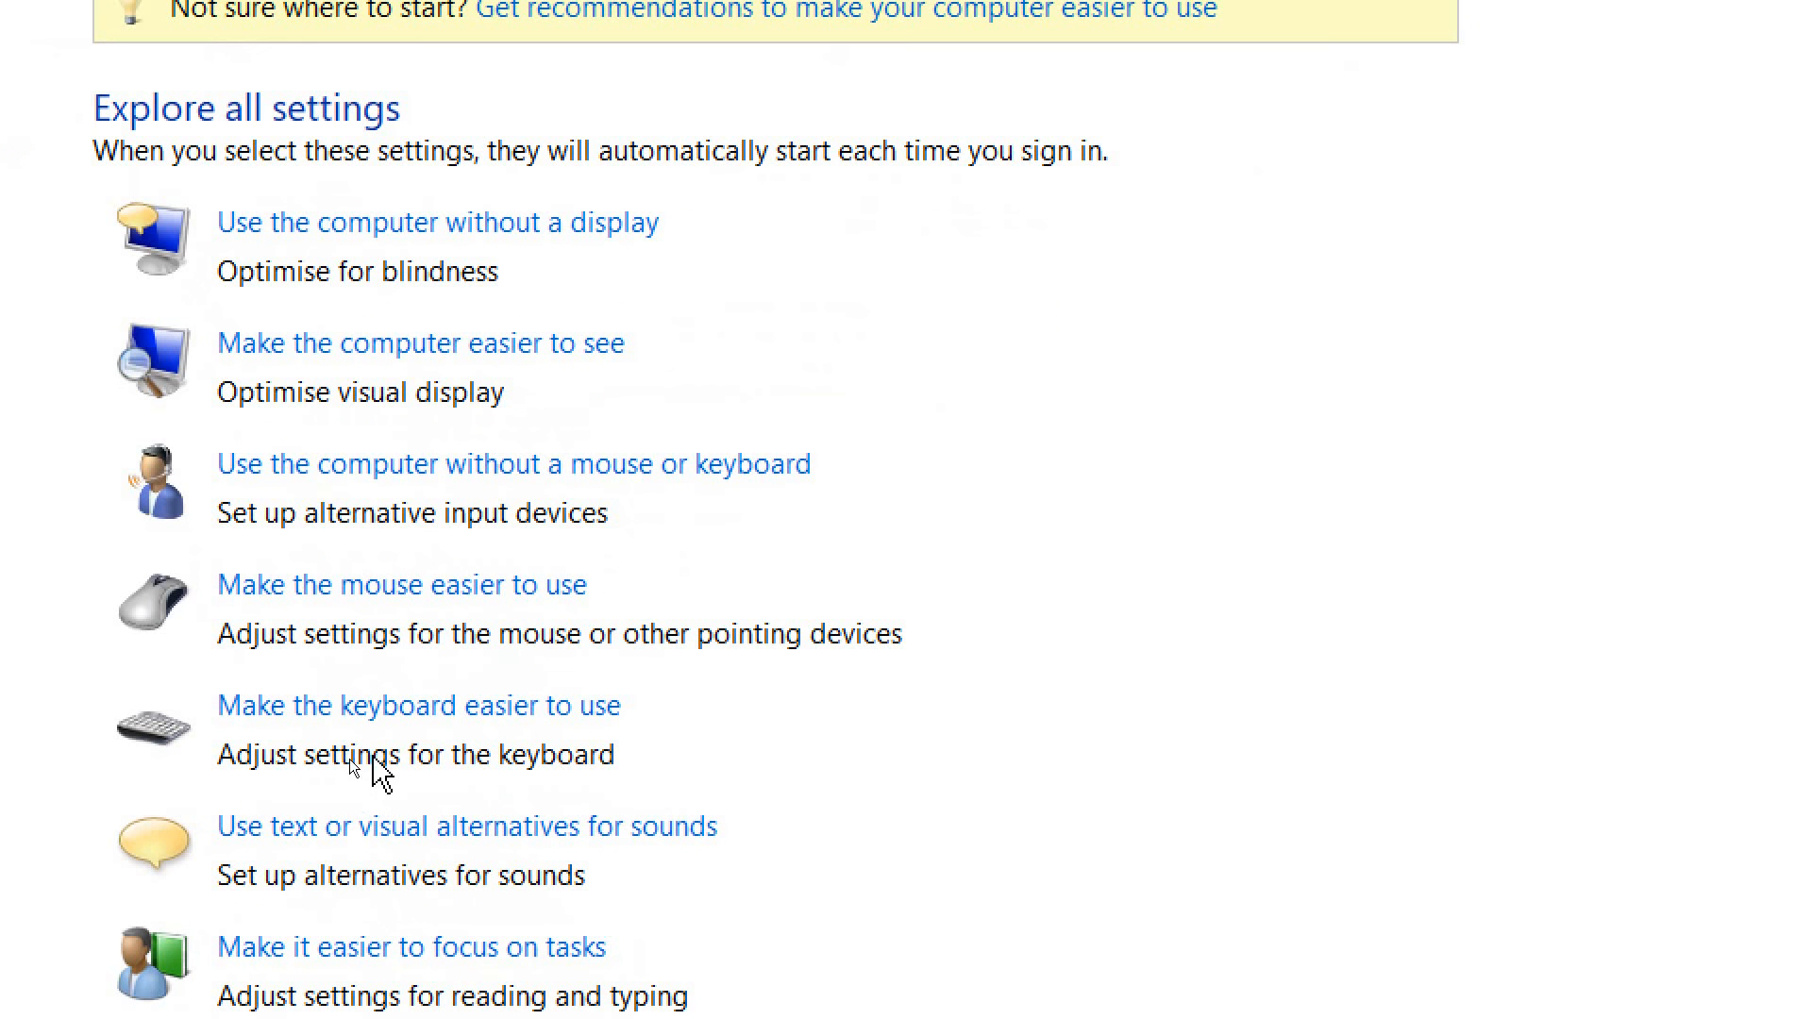
On 'Make the keyboard easier to use', enable Mouse, Sticky, Toggle and Filter Keys and apply.
click(448, 744)
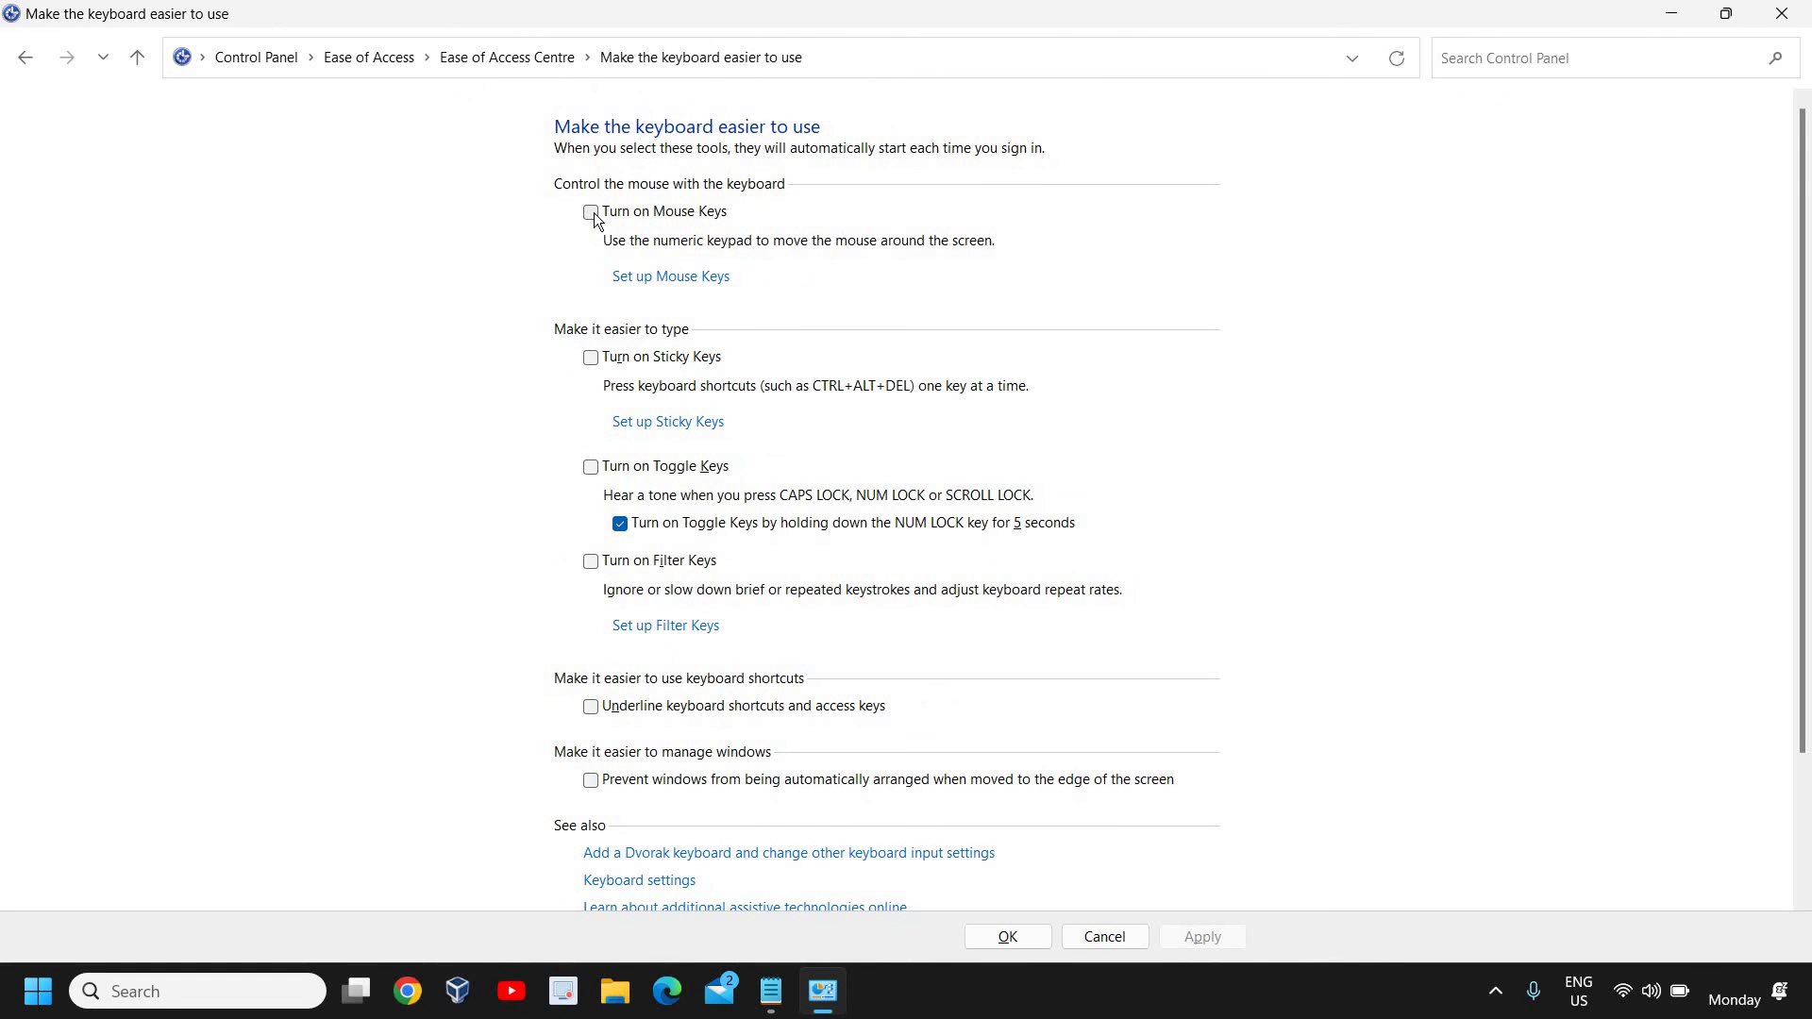
click(592, 214)
click(589, 361)
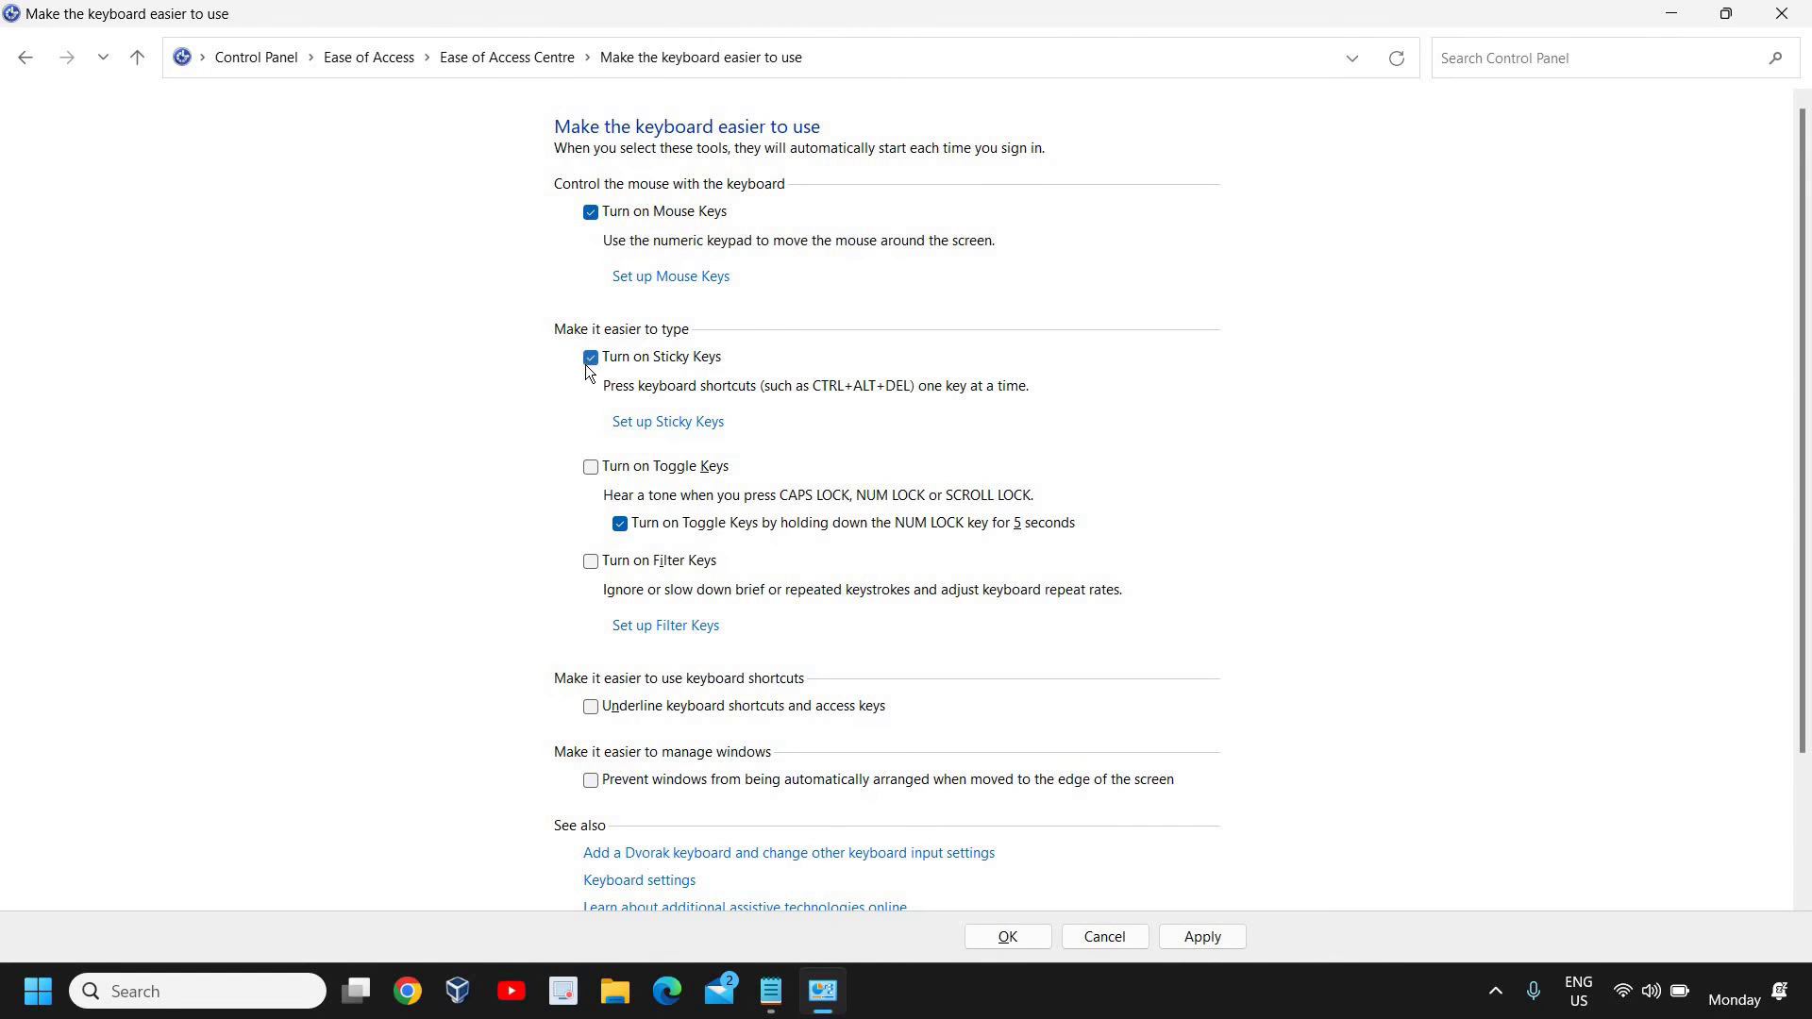
click(593, 469)
click(599, 567)
click(1225, 941)
Turn Mouse, Sticky, Toggle and Filter Keys back off, apply, and close Control Panel.
click(590, 212)
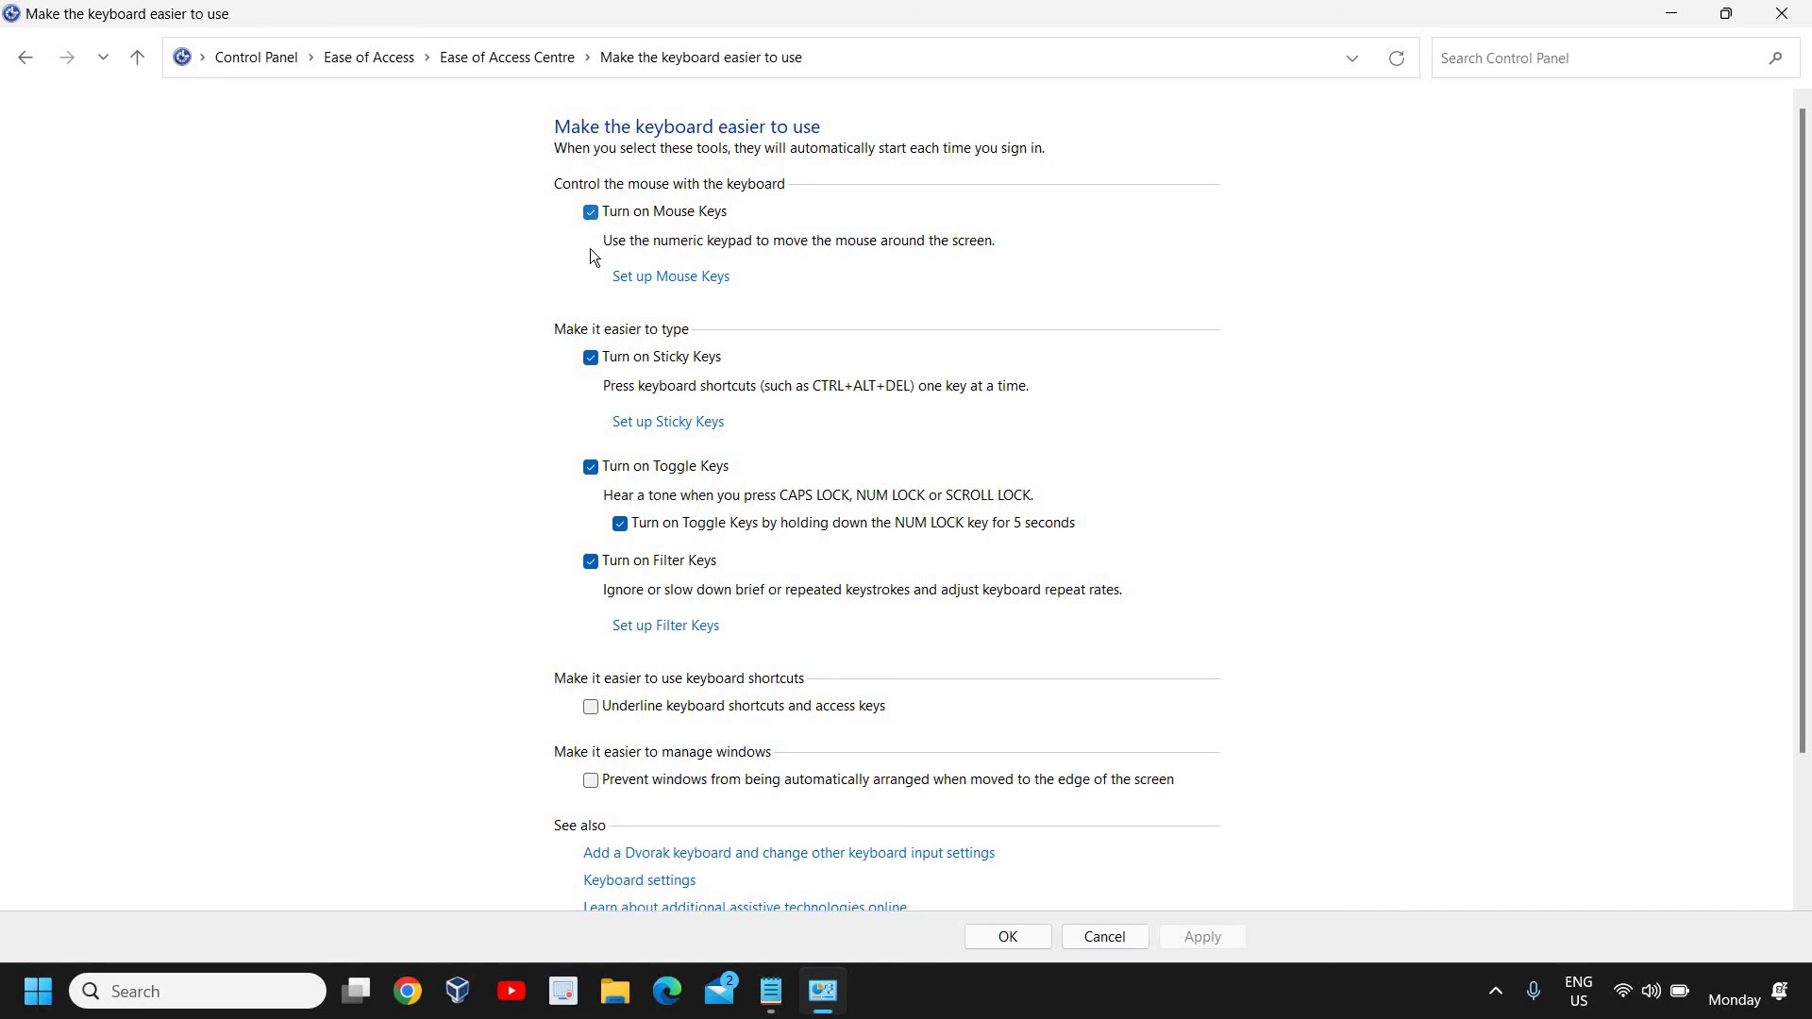
click(589, 358)
click(591, 467)
click(1203, 936)
click(1778, 17)
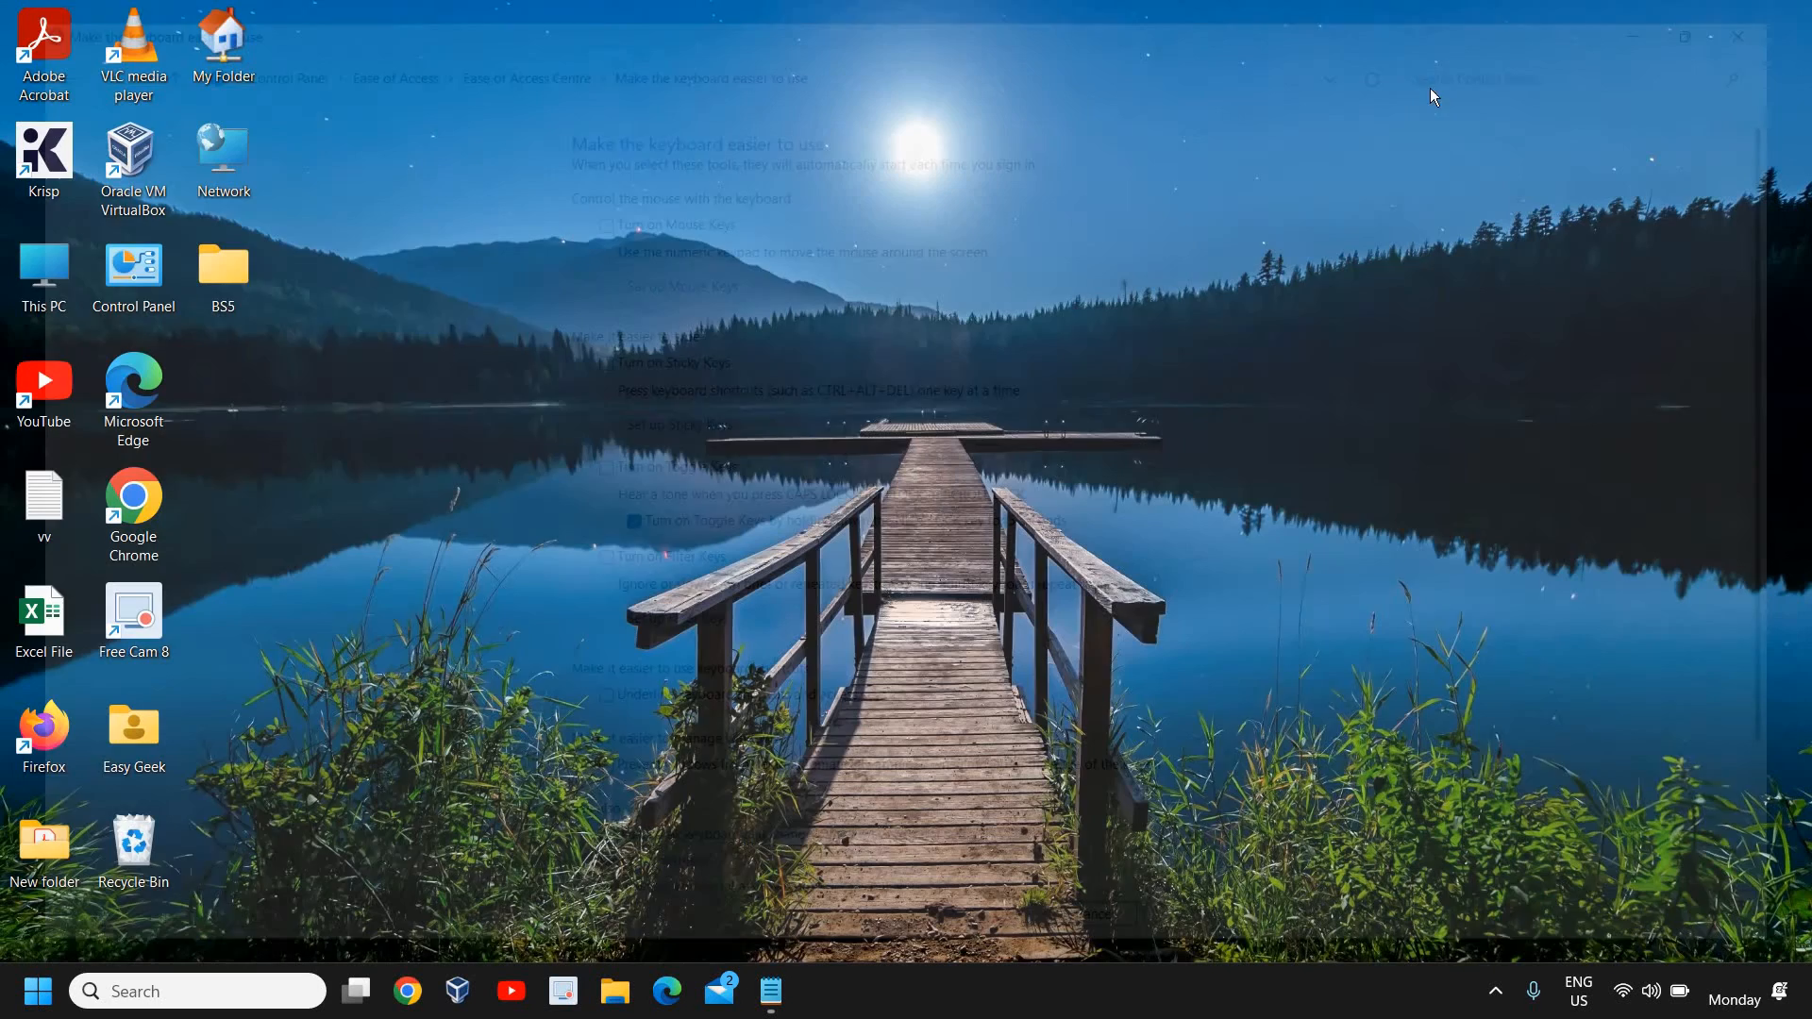
Launch Device Manager from the Win+X menu and reposition its window.
right_click(37, 1002)
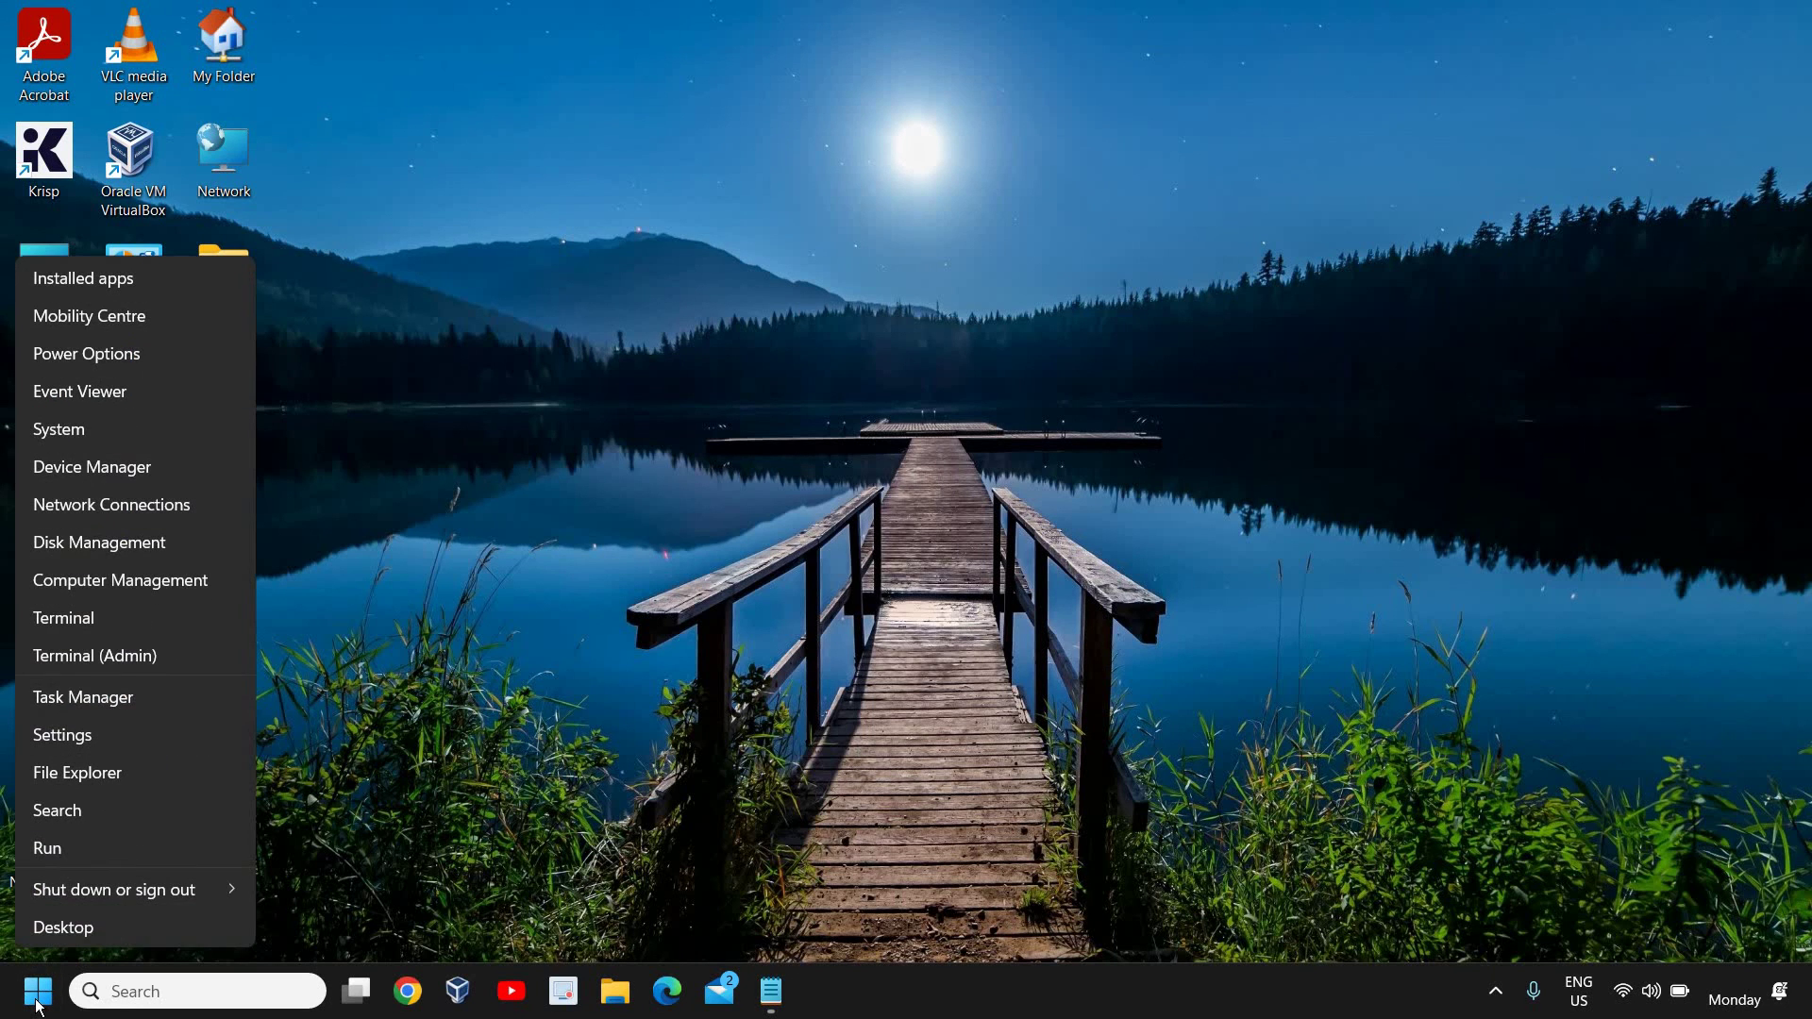
click(74, 466)
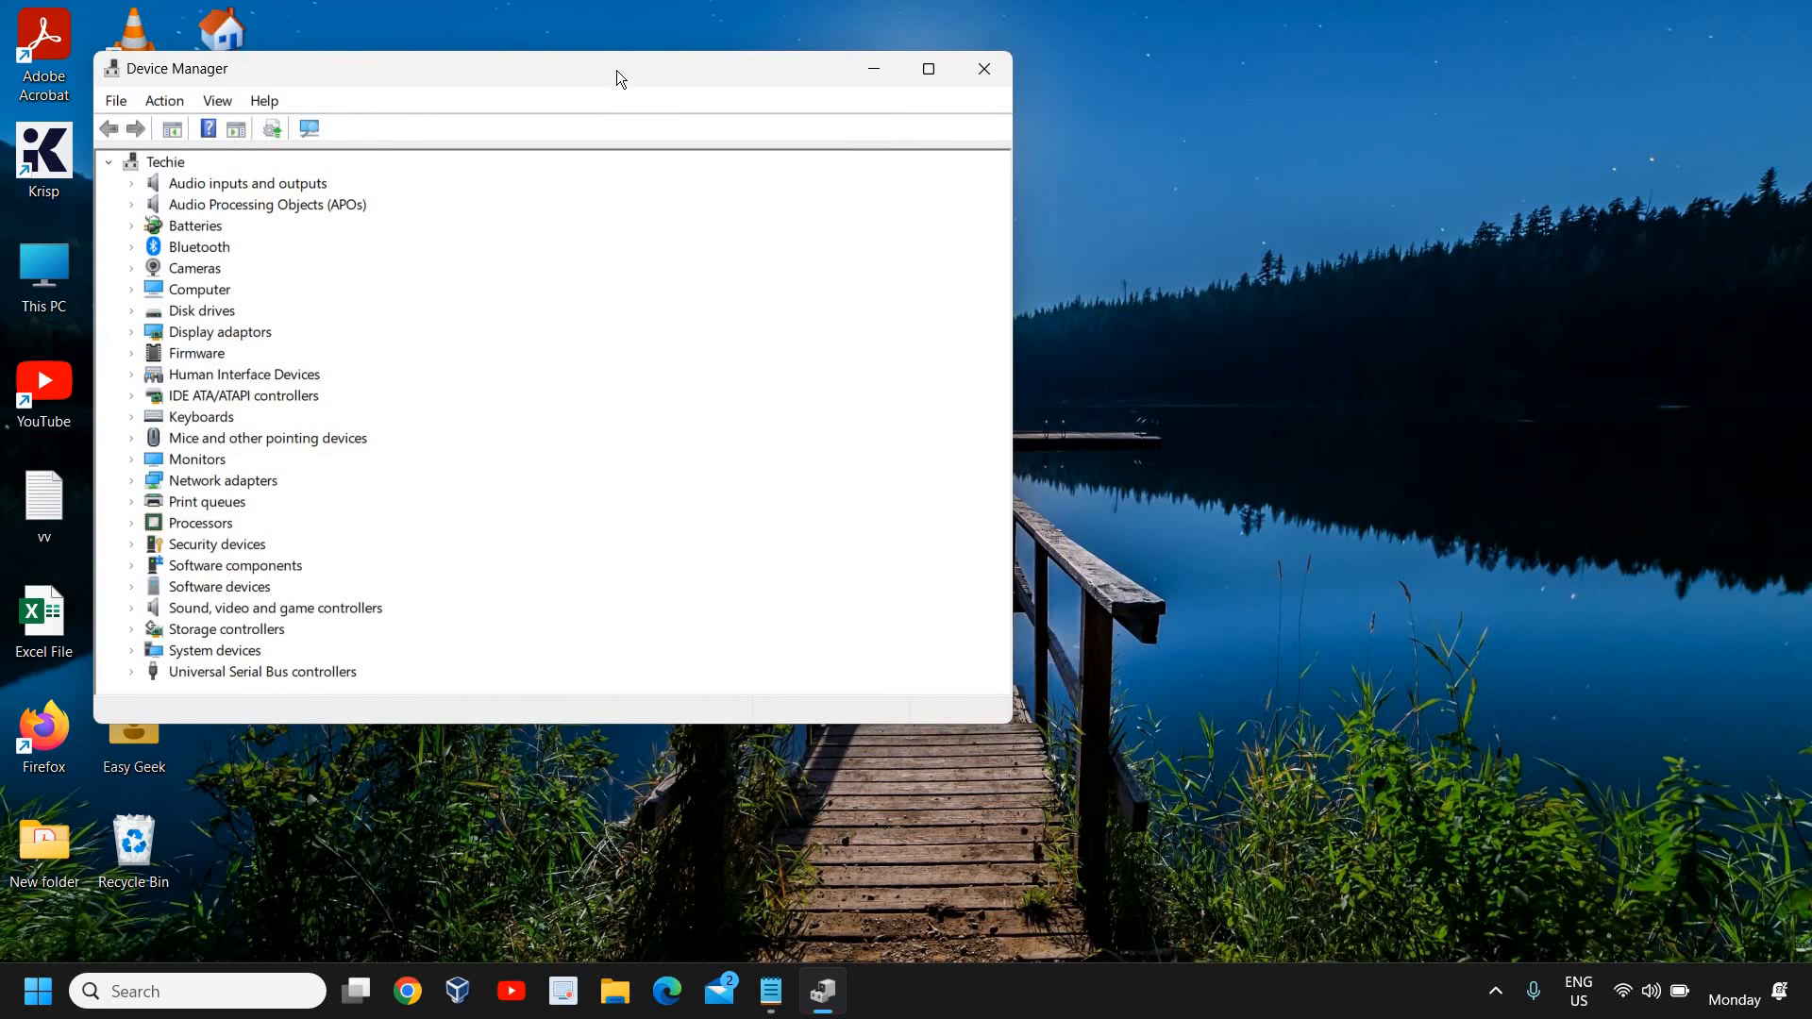
drag(616, 77, 782, 94)
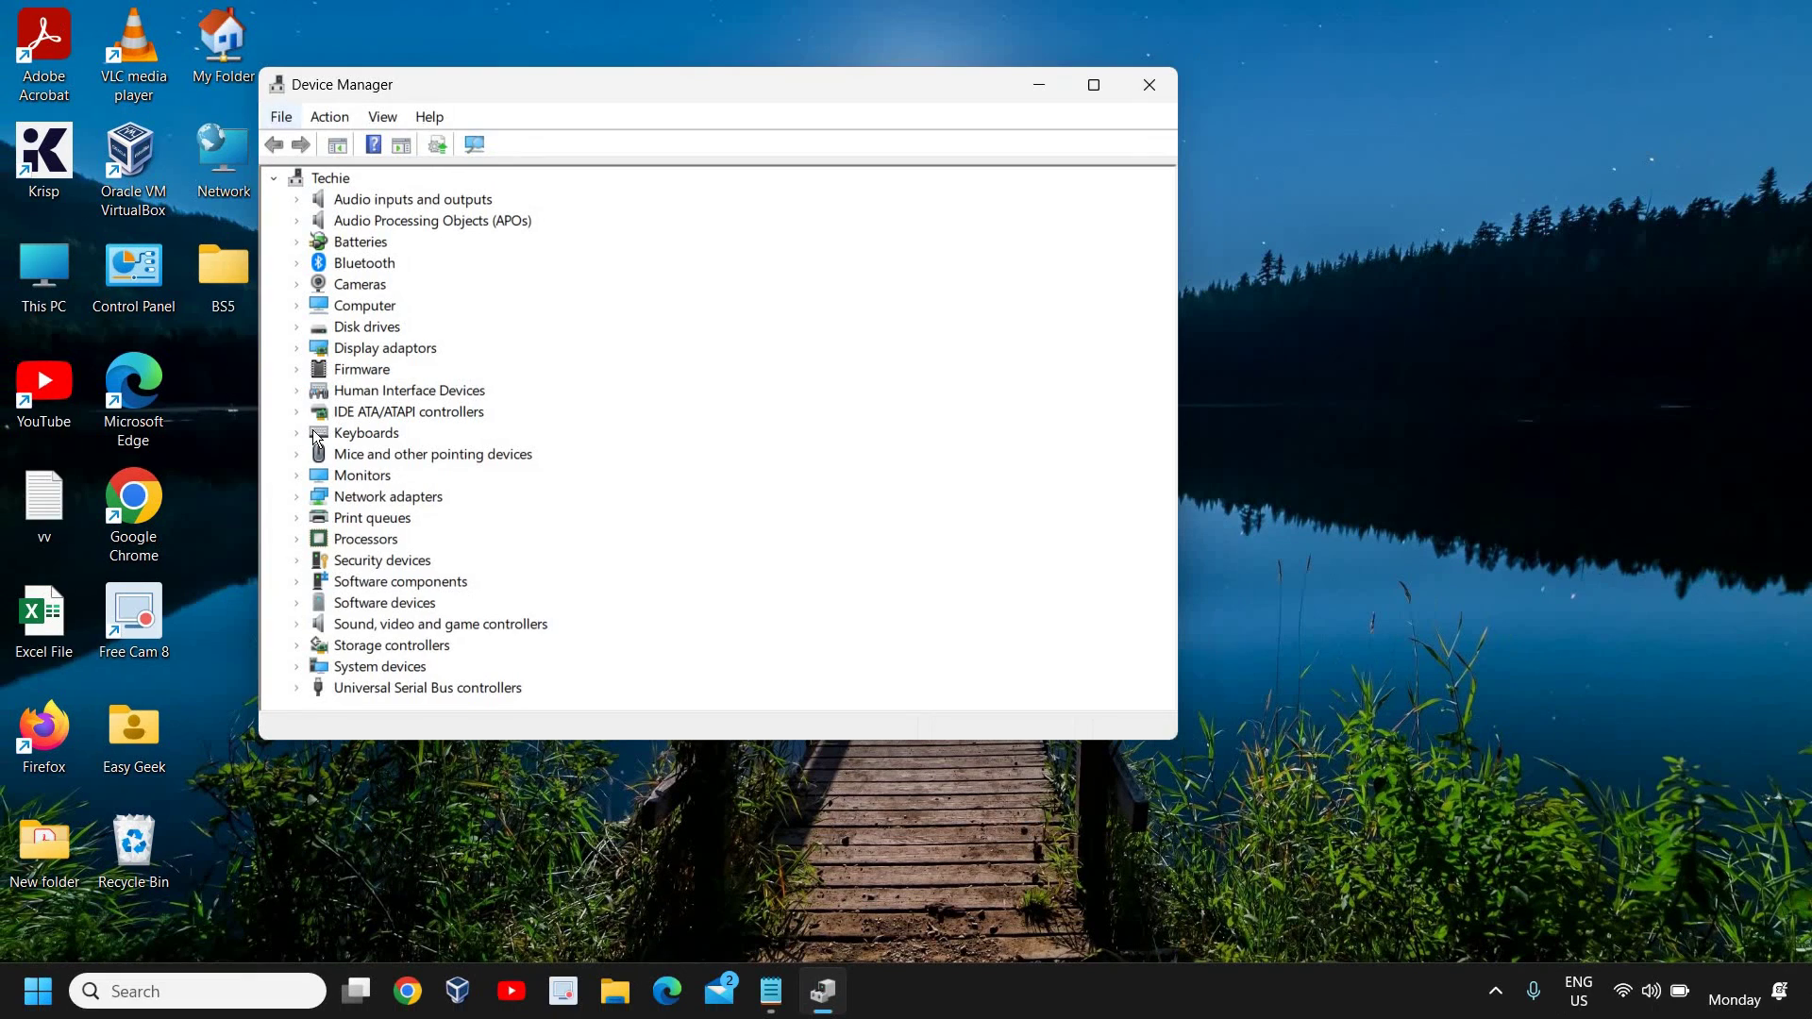
Expand Keyboards to reveal HID Keyboard Device and Standard PS/2 Keyboard.
click(303, 432)
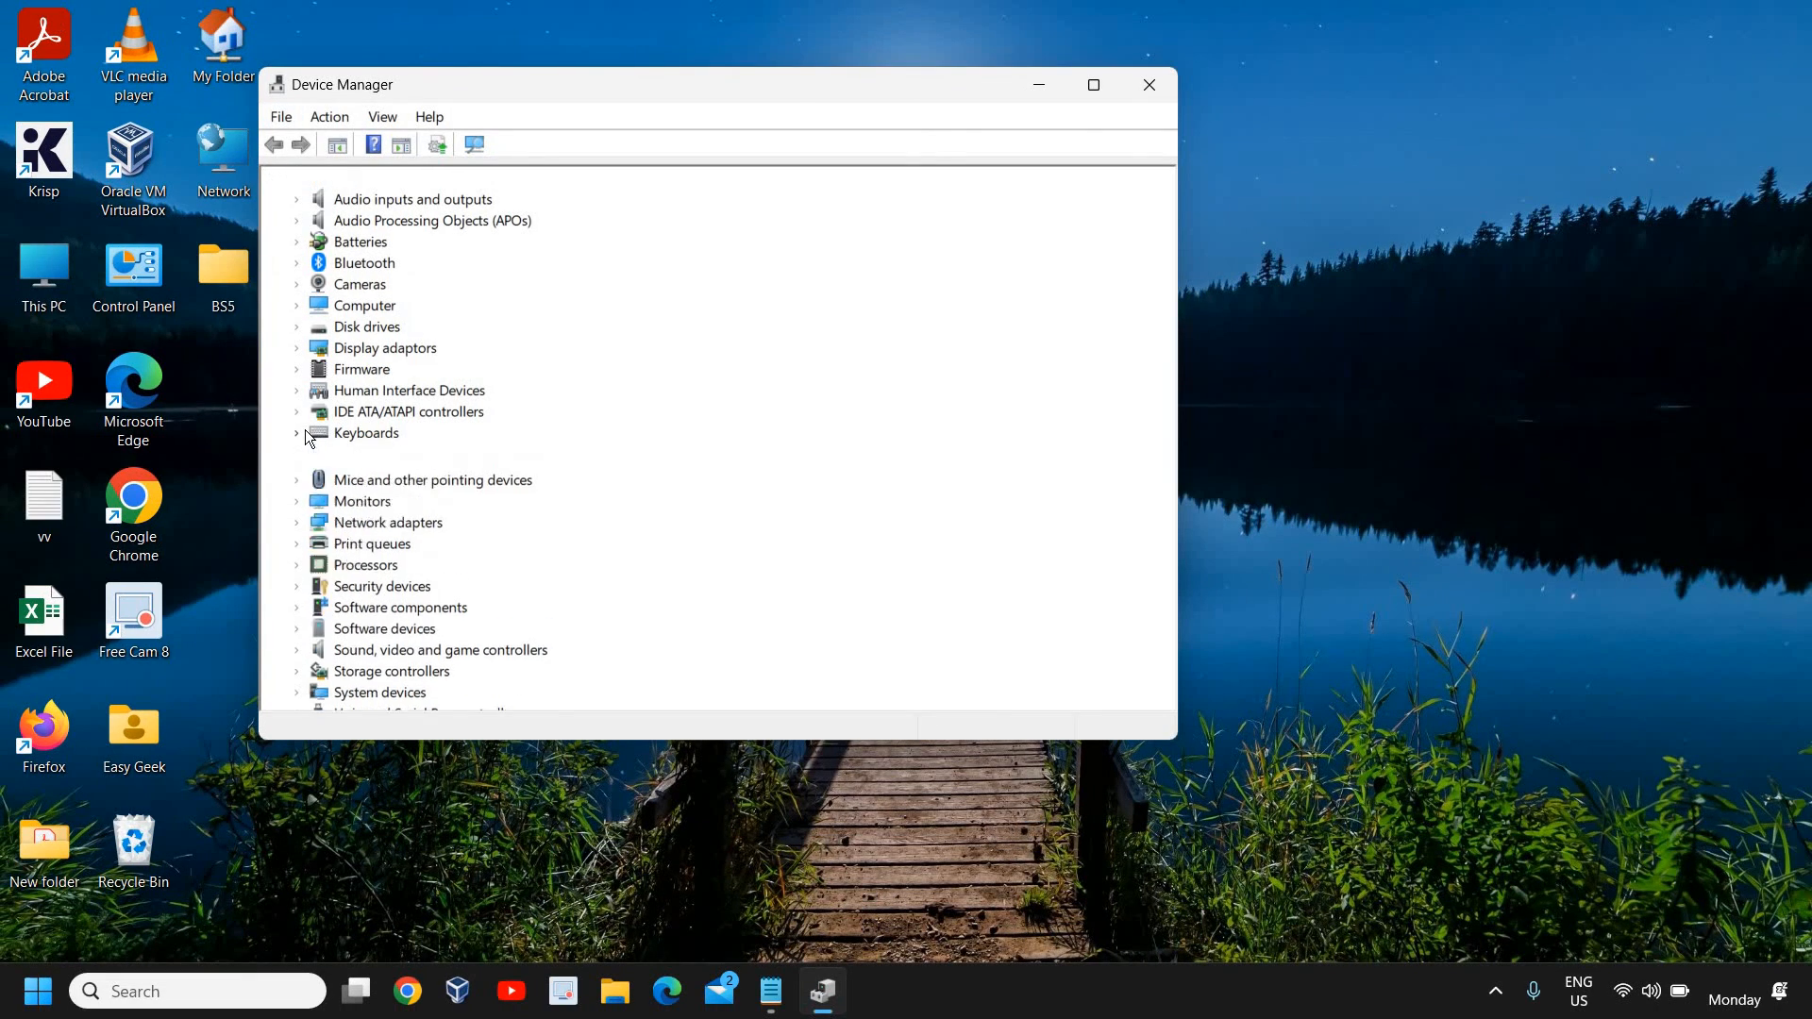
click(420, 456)
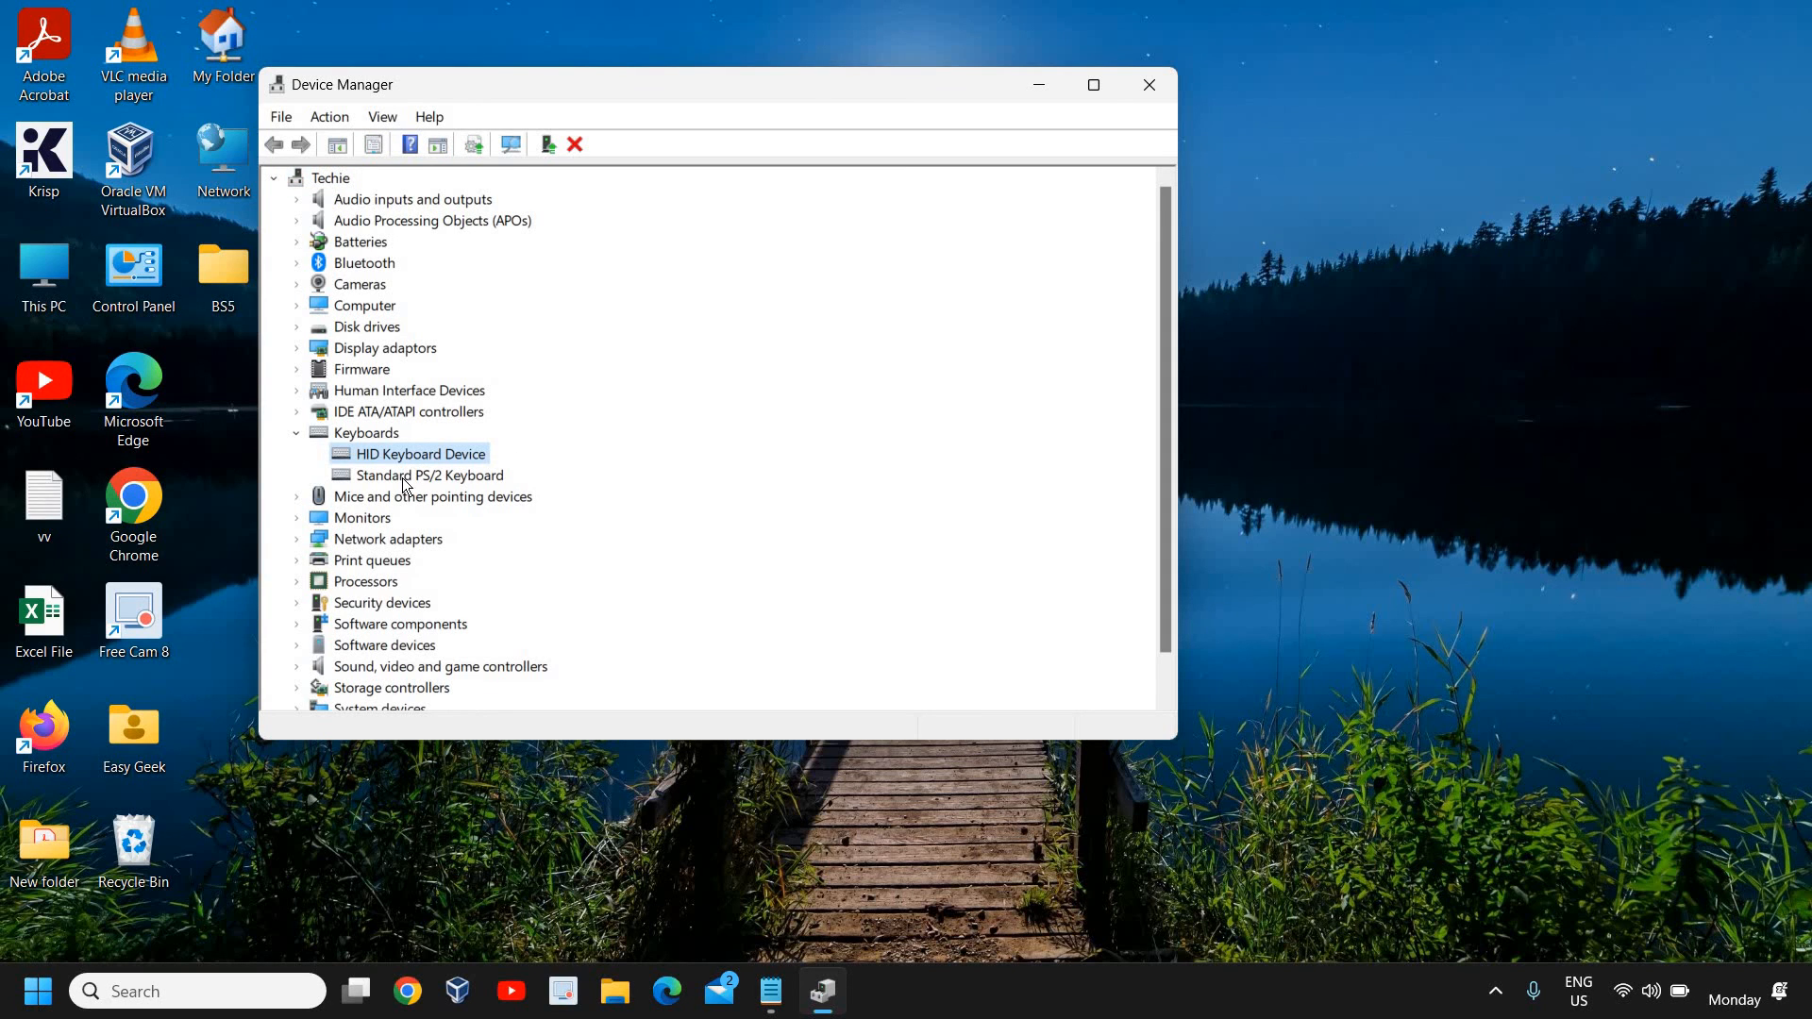
click(425, 478)
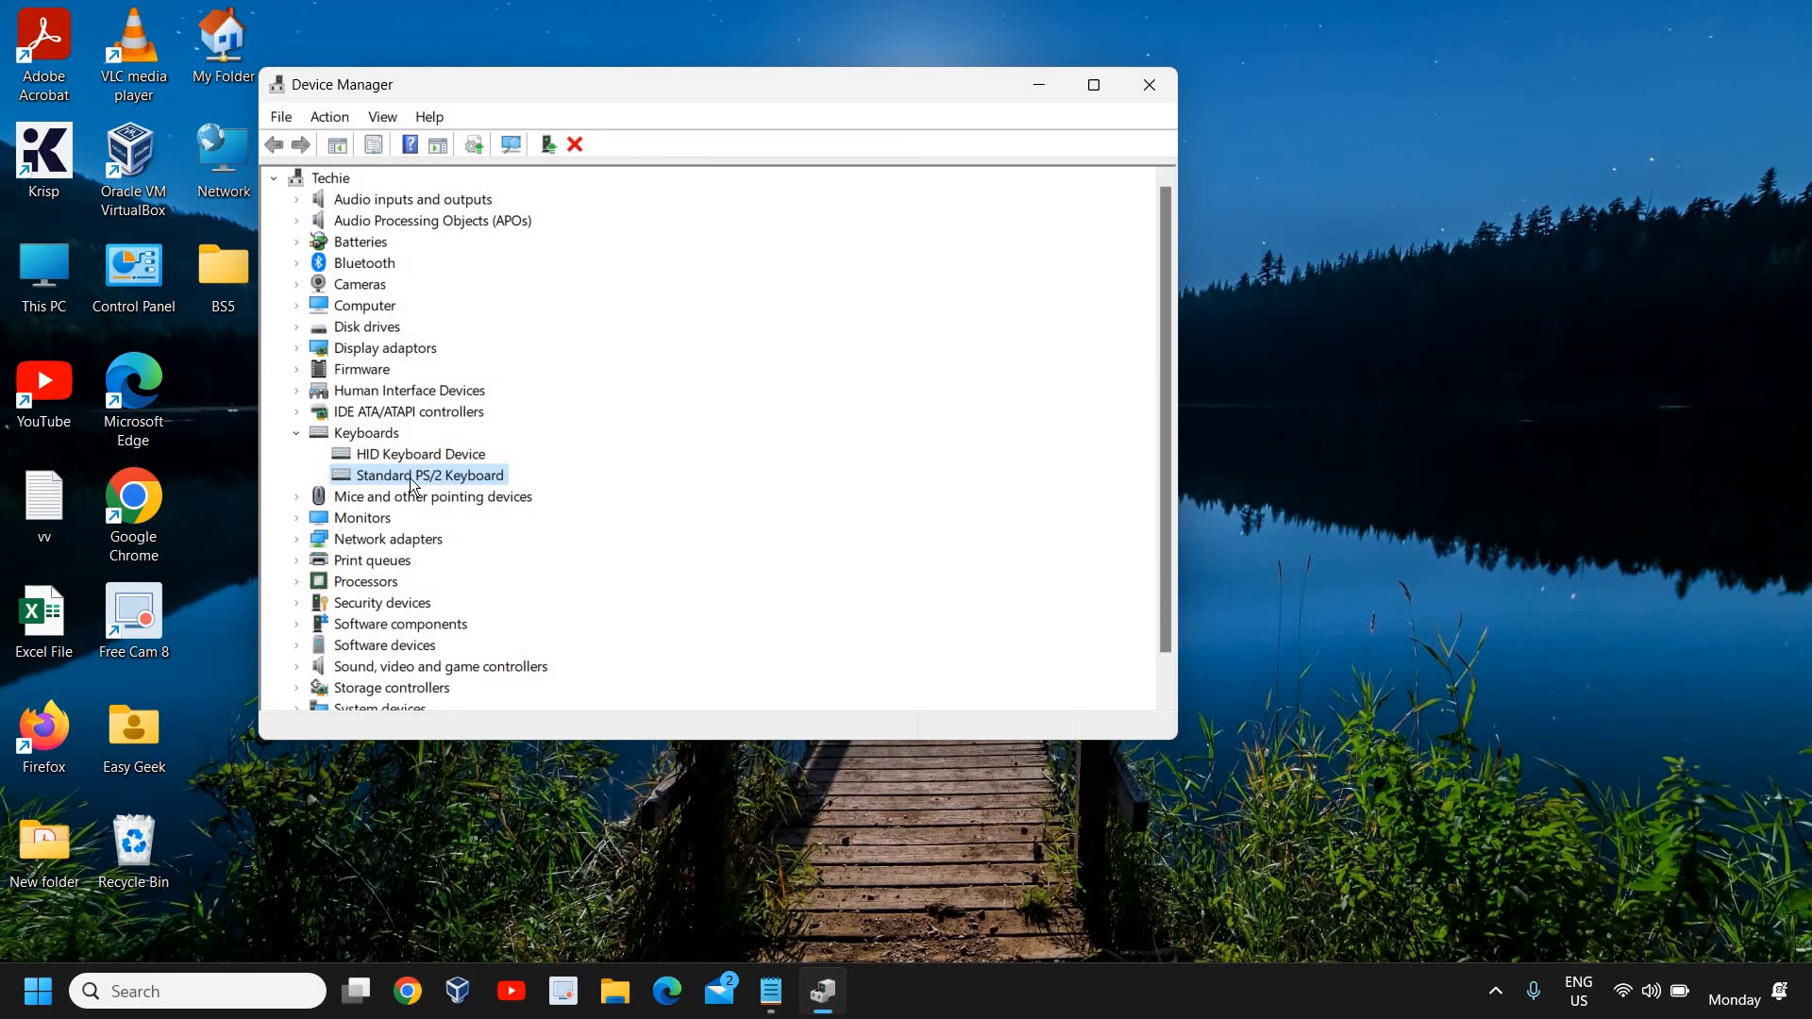
Run an automatic driver update search for the HID Keyboard Device.
right_click(399, 456)
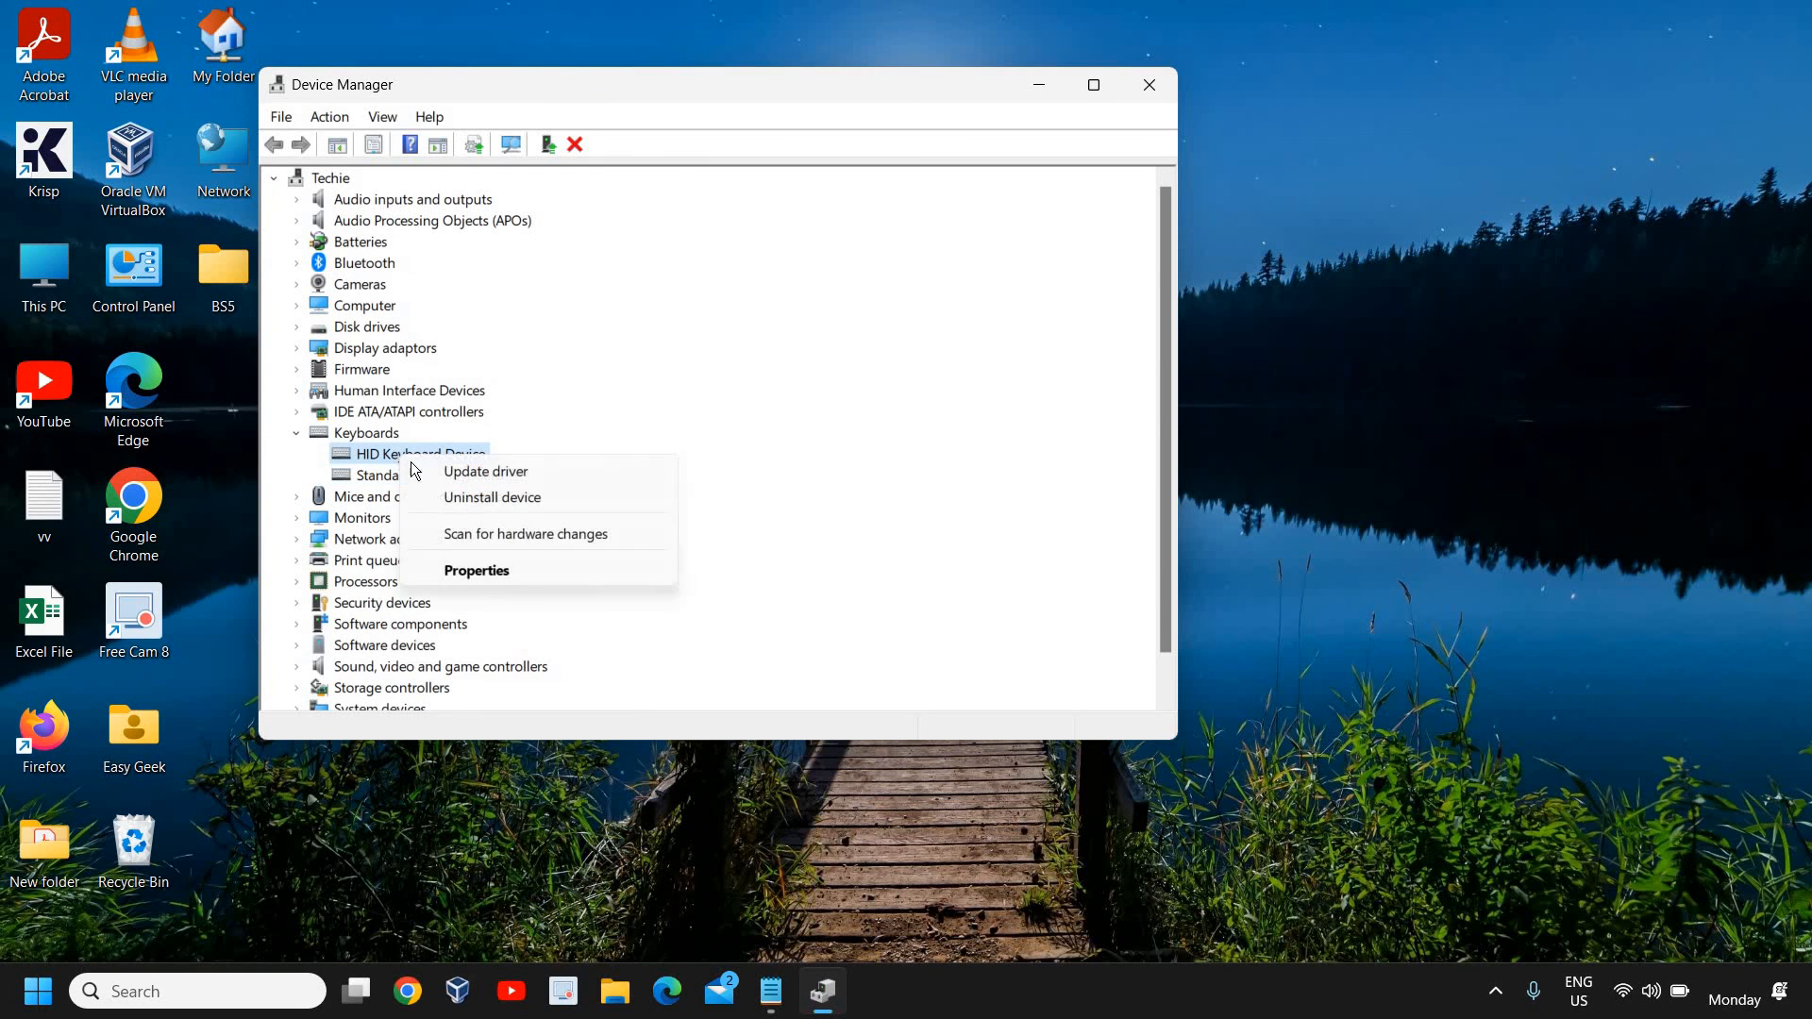
click(451, 472)
click(570, 378)
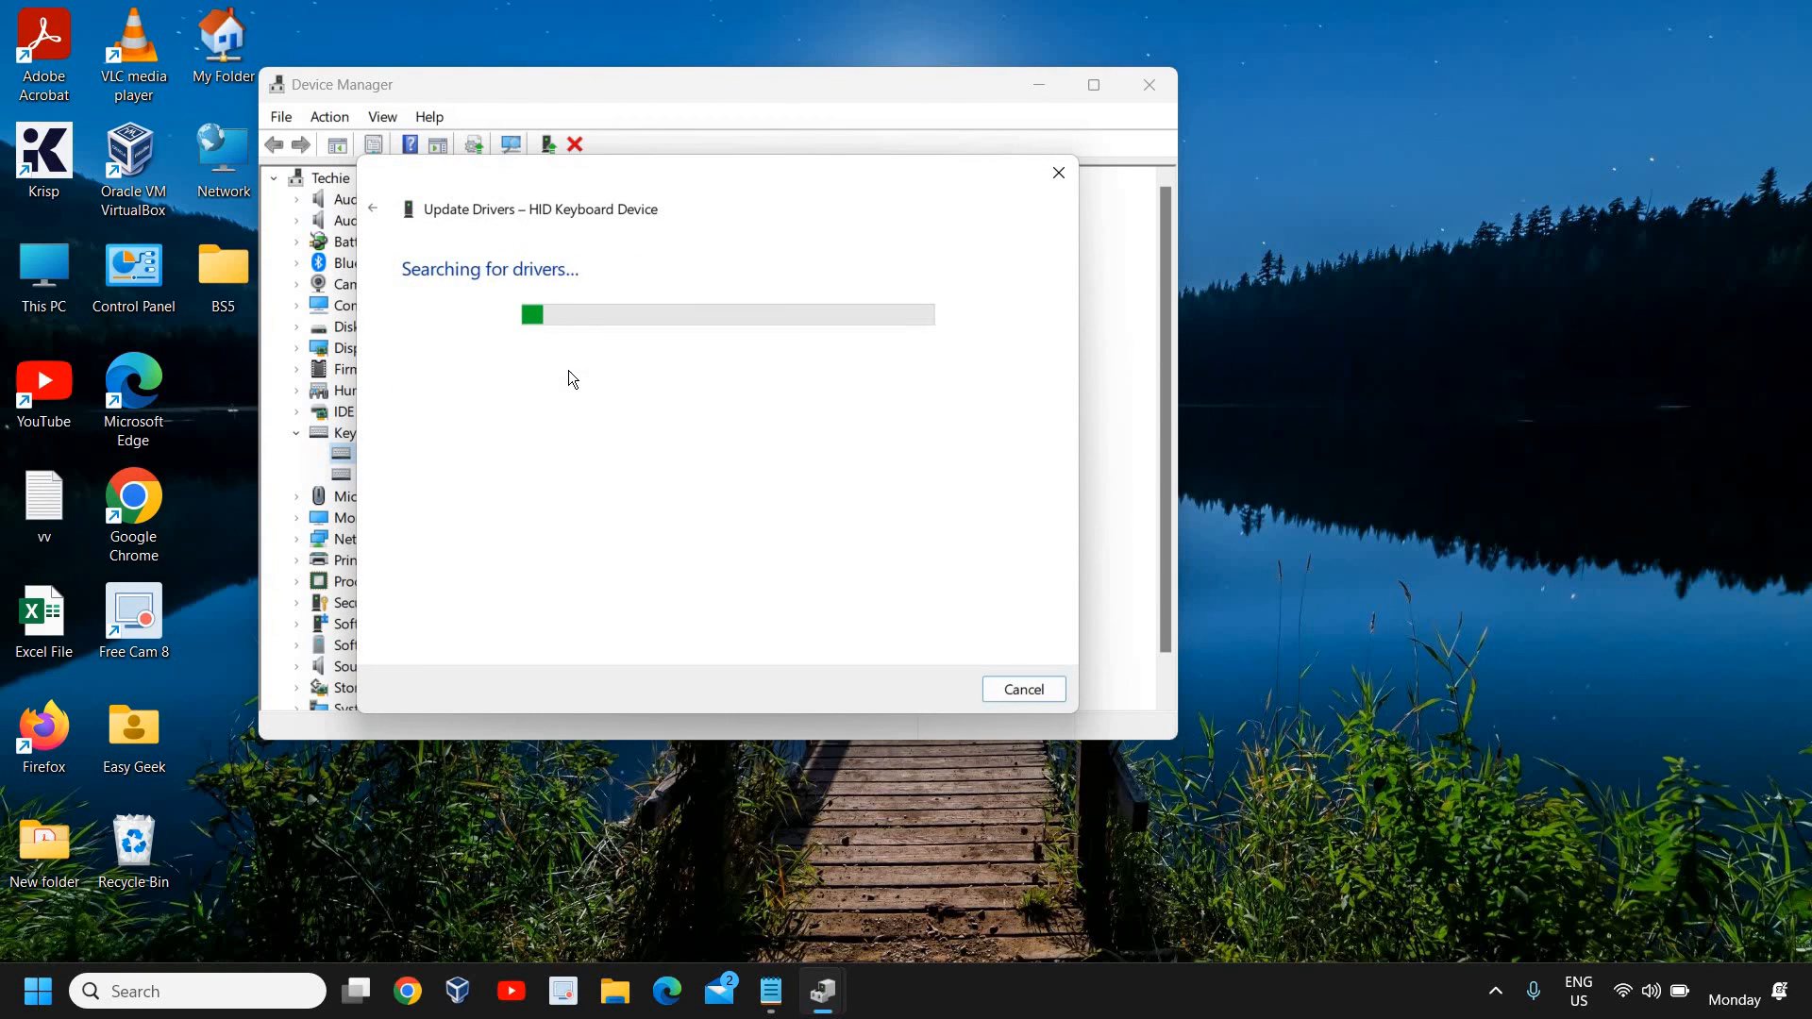
click(1032, 693)
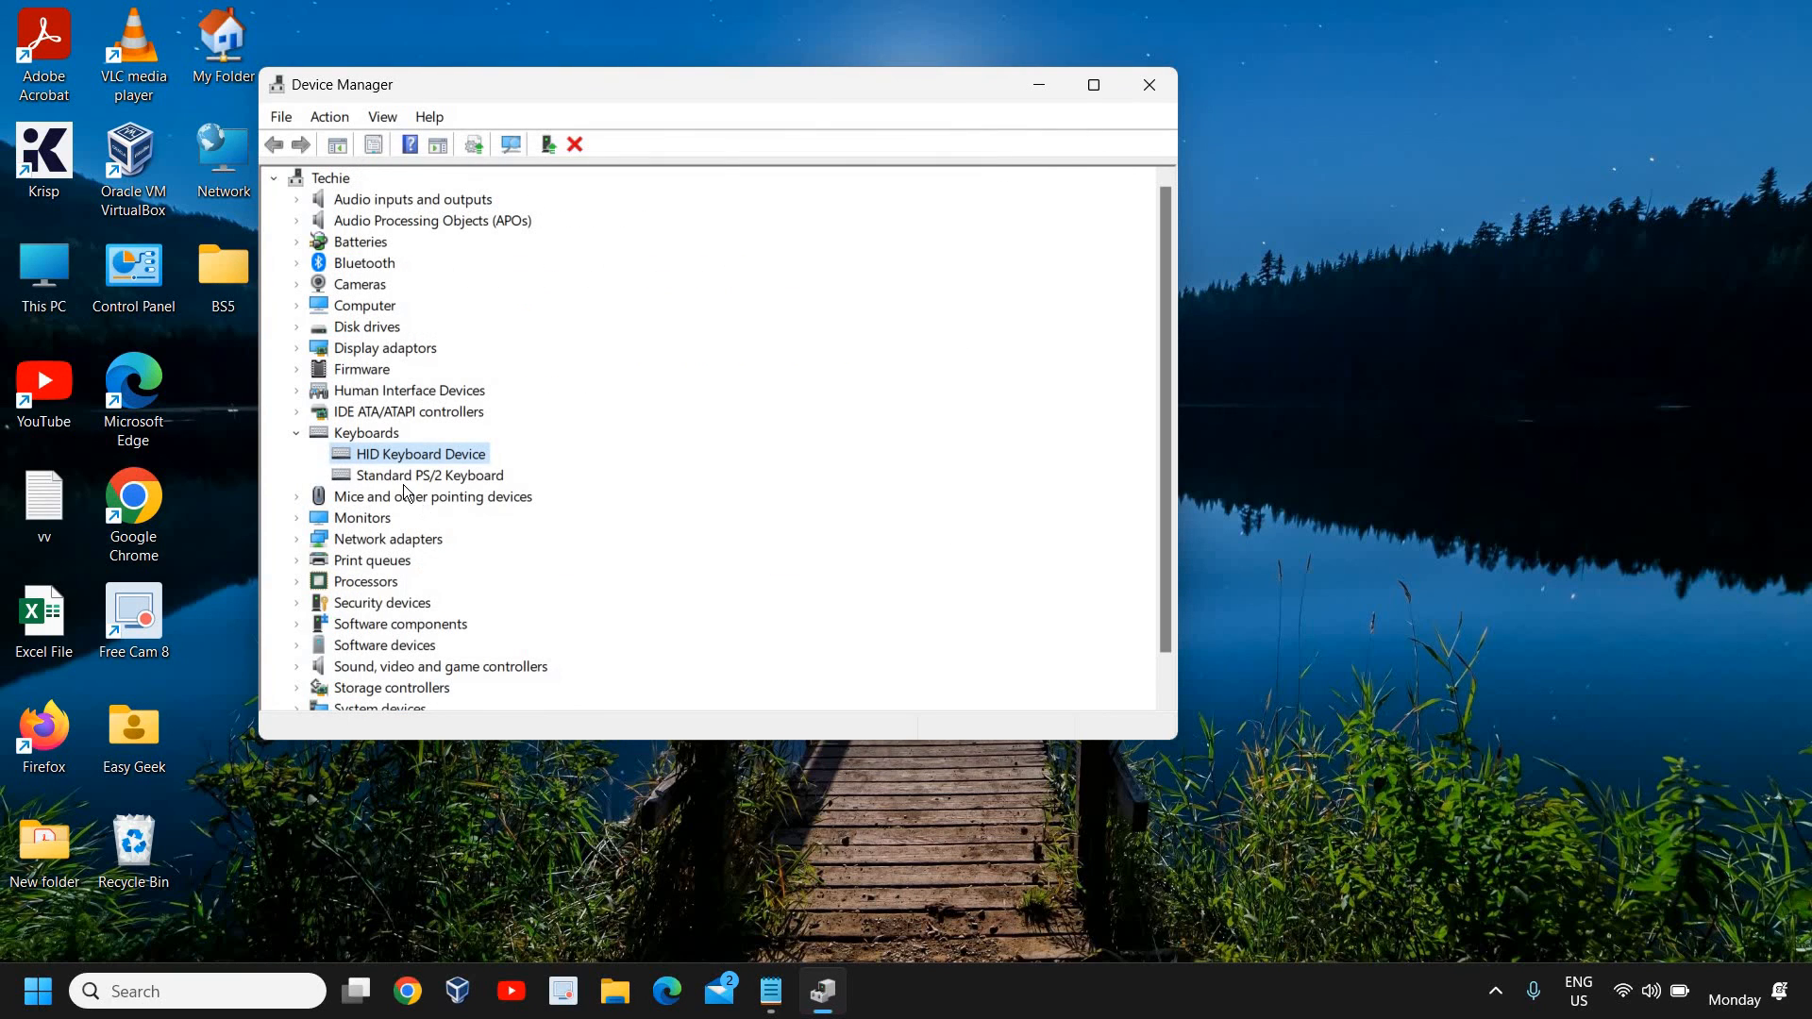
Run an automatic driver update search for the Standard PS/2 Keyboard; best driver already installed.
click(401, 480)
right_click(401, 479)
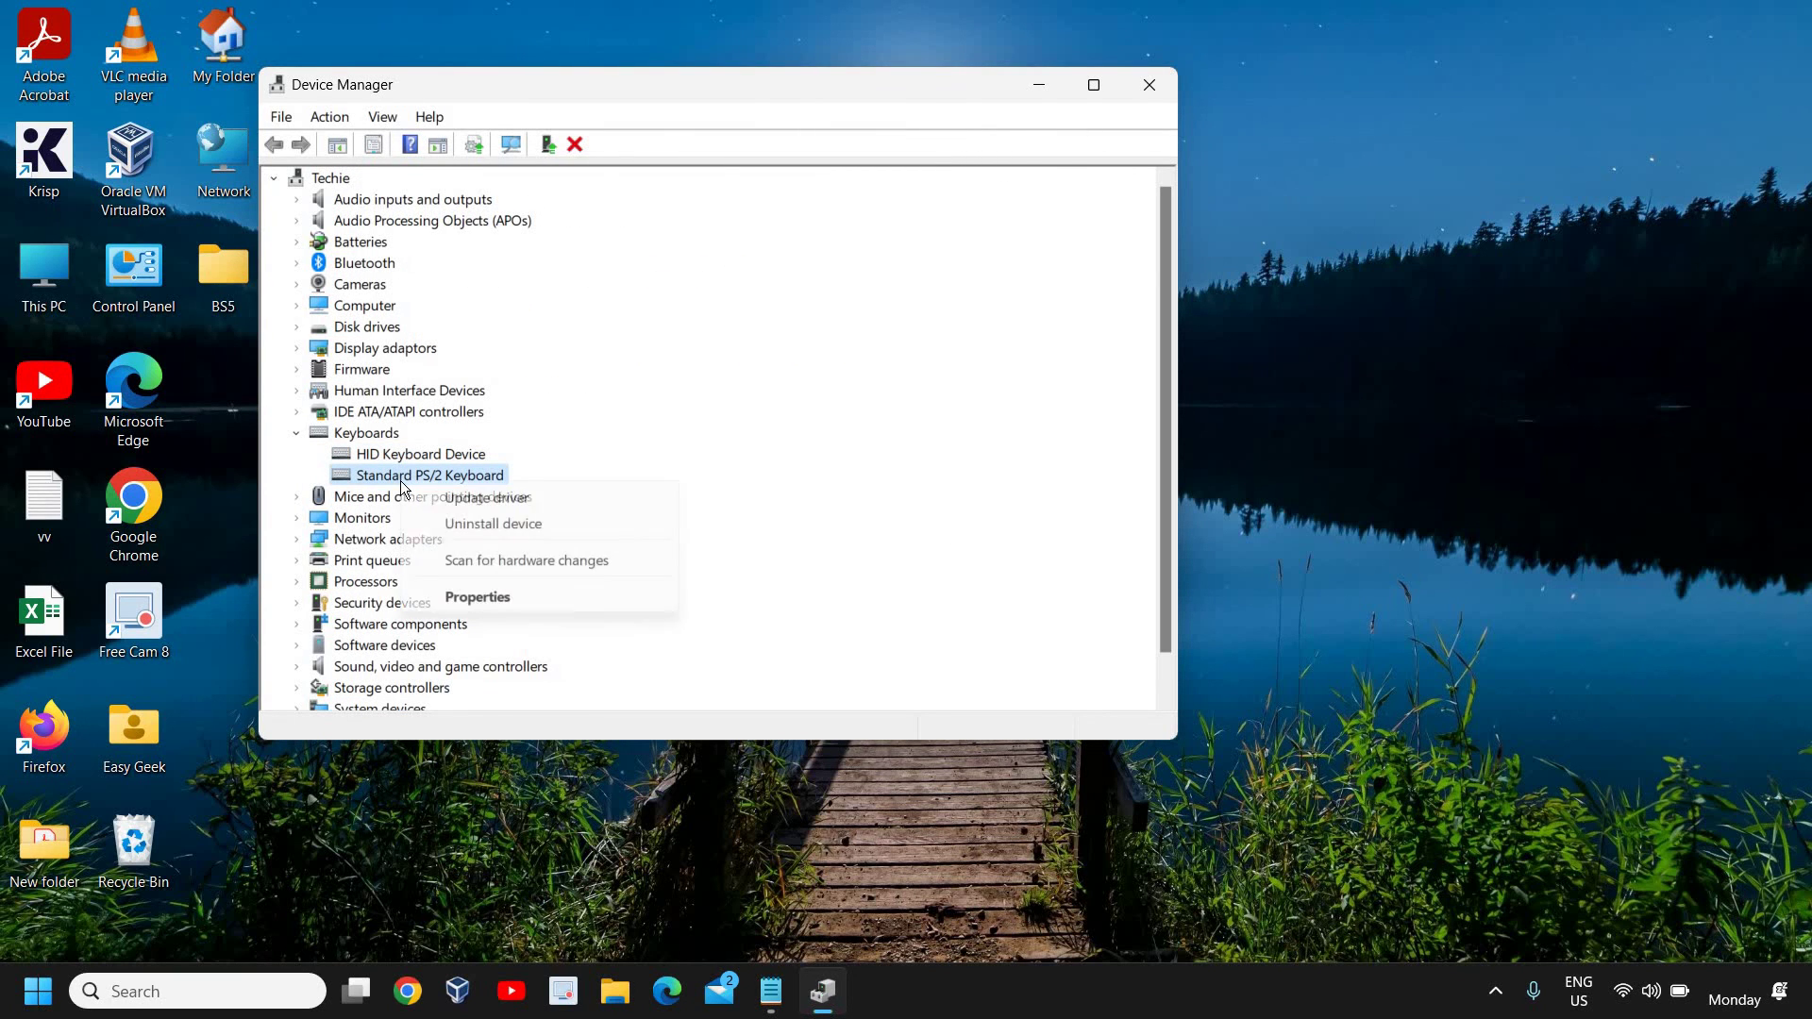
click(466, 499)
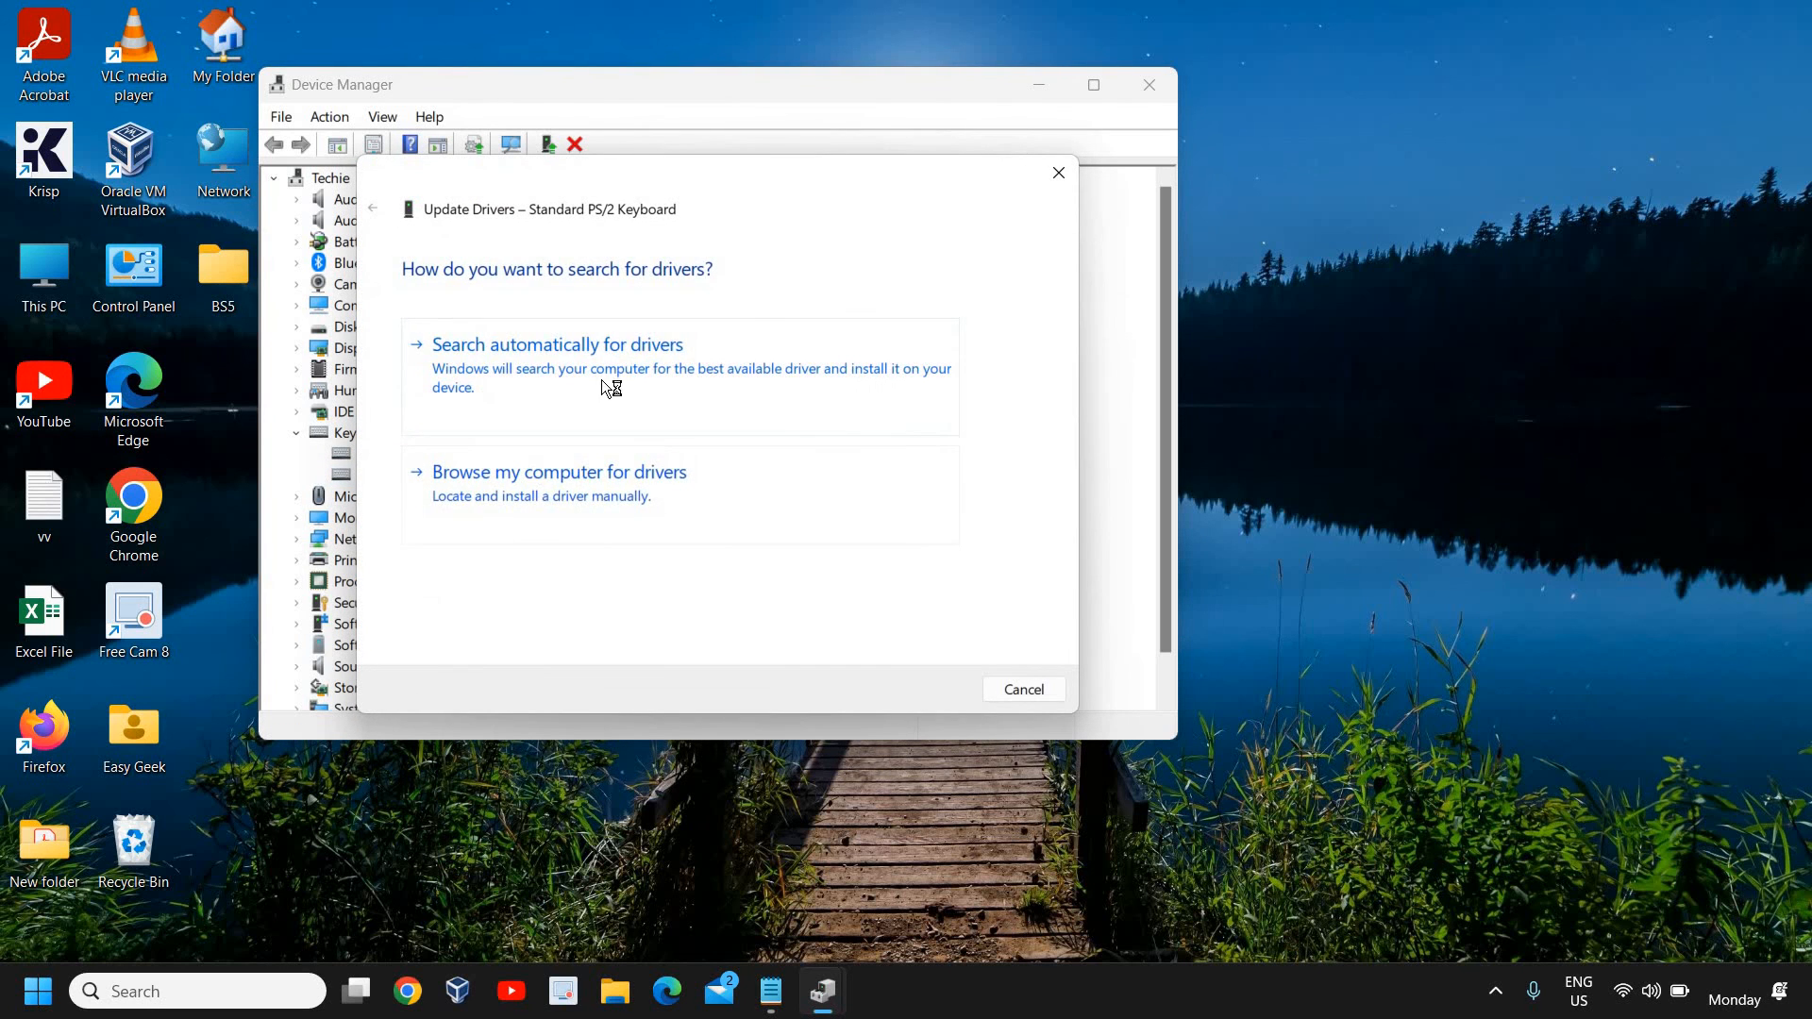
click(602, 379)
click(1039, 690)
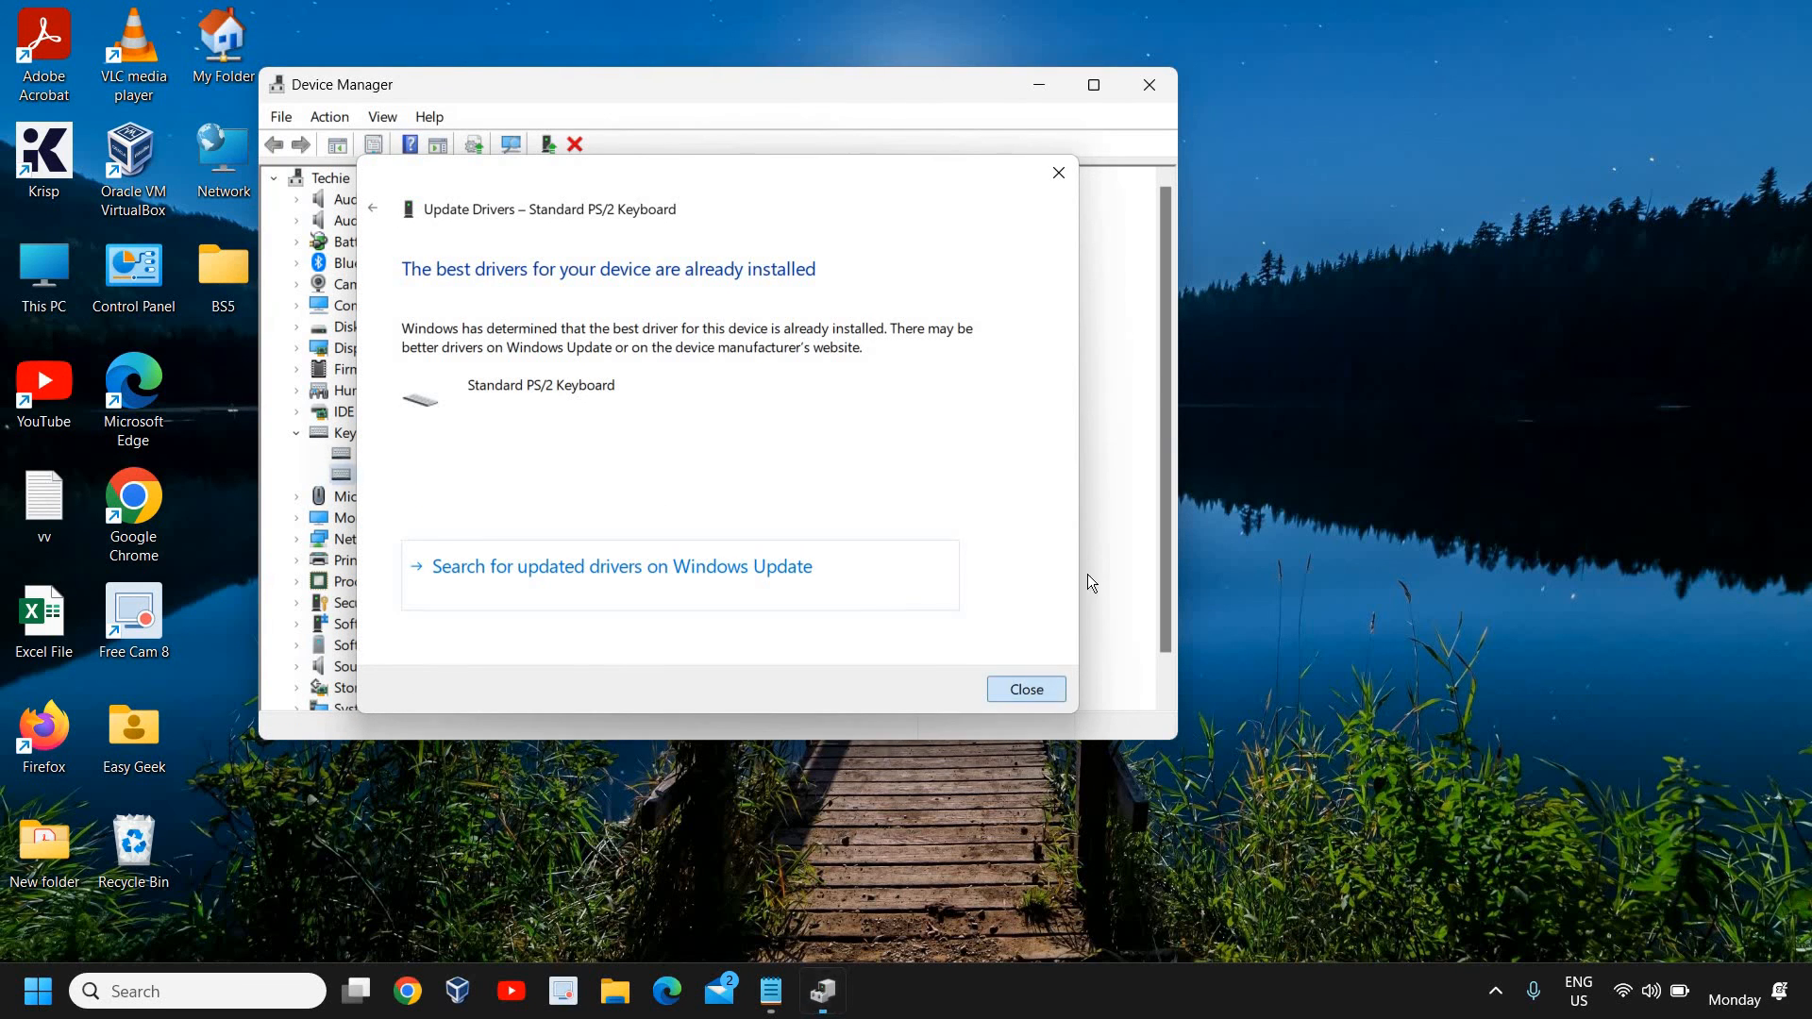
Close Device Manager, leaving only the desktop.
click(1148, 84)
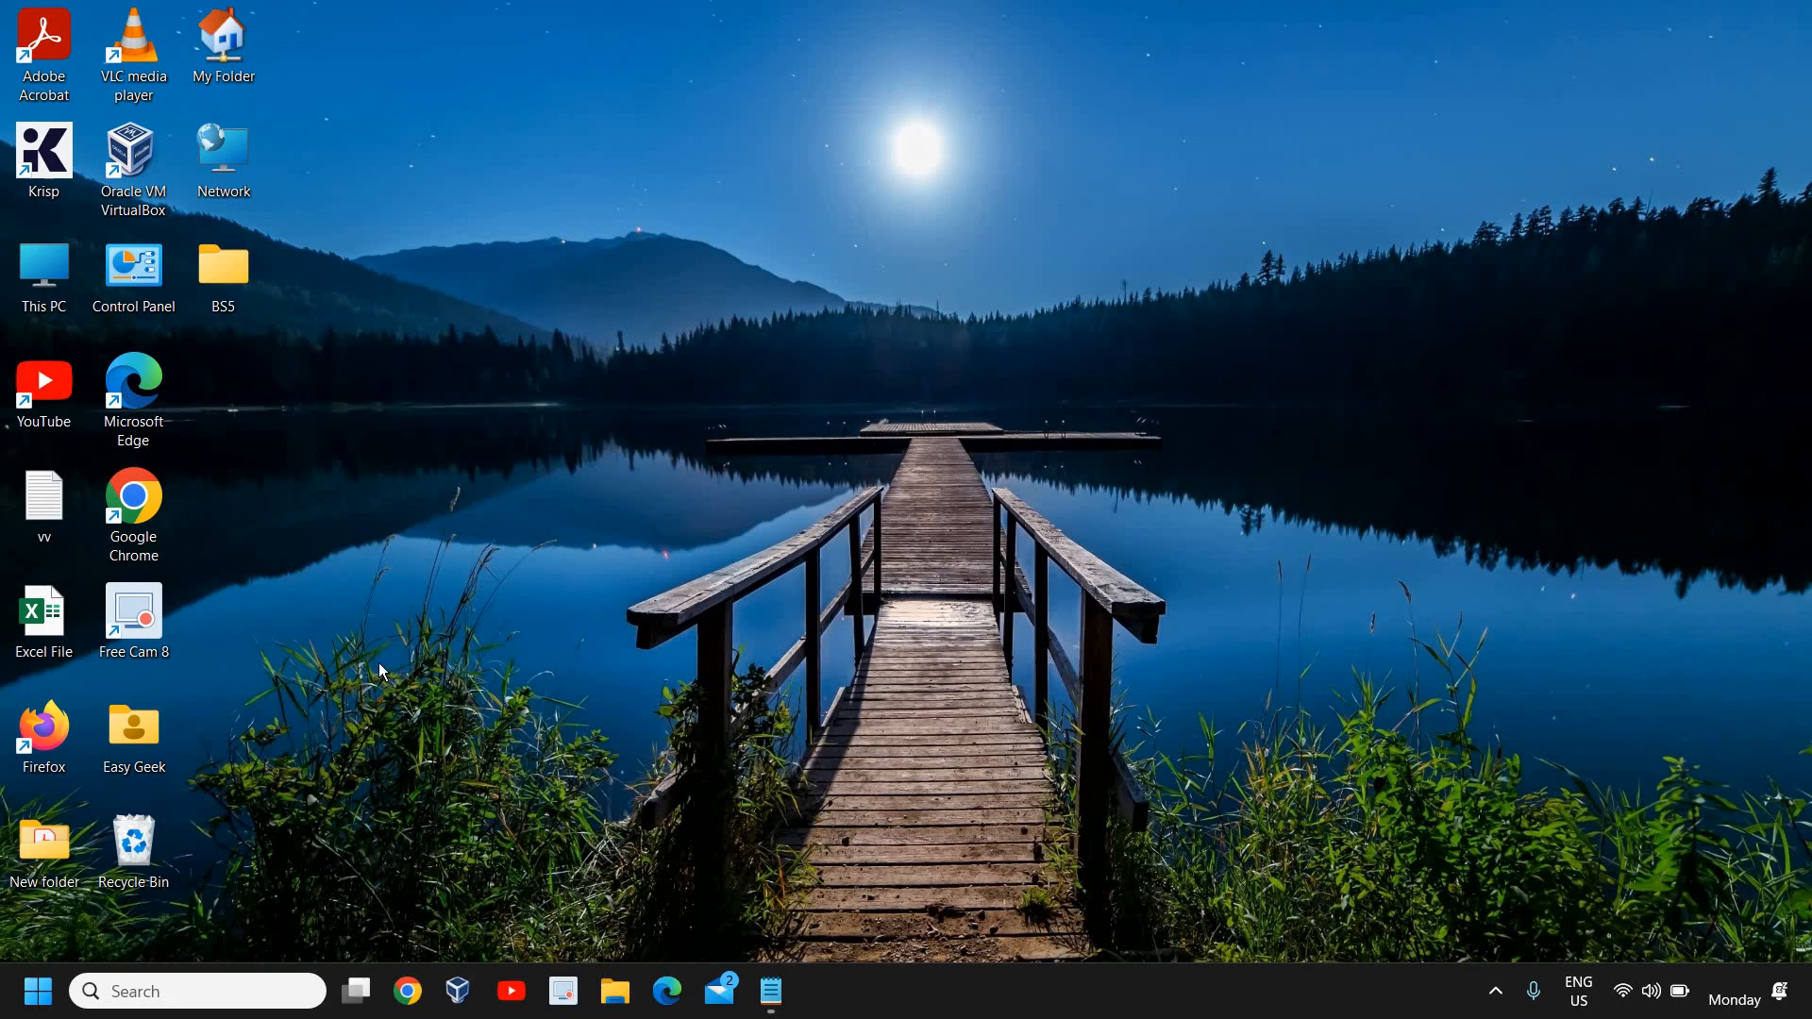